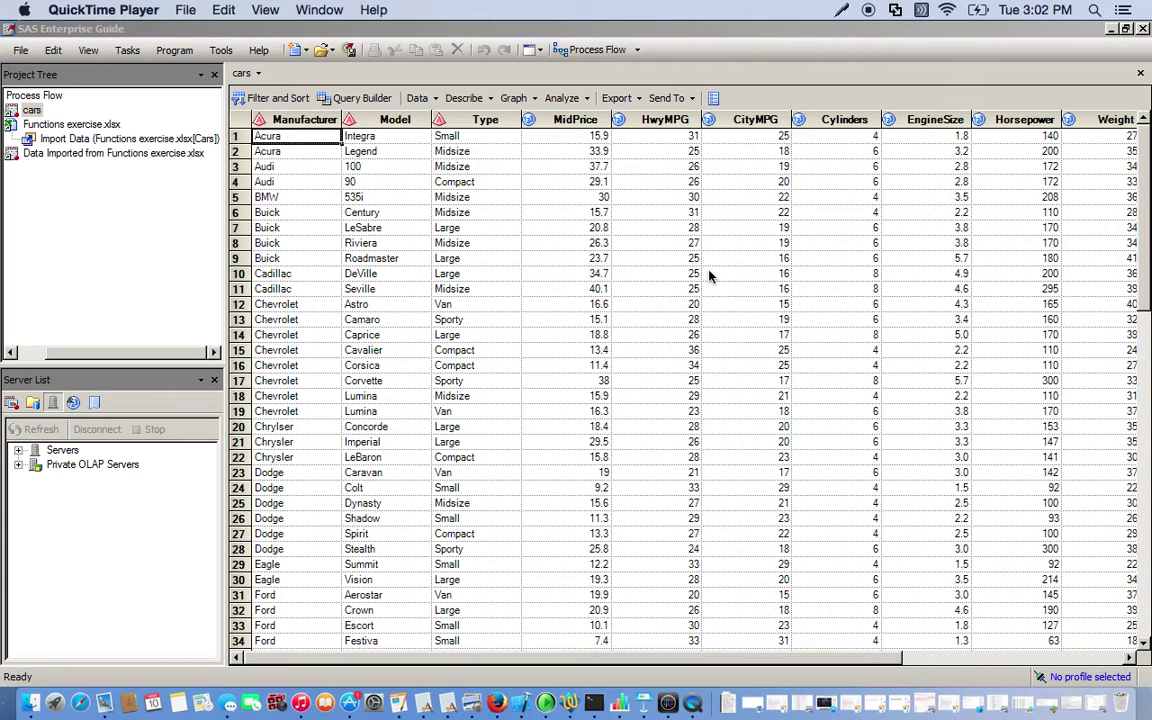
Open a Query Builder on the cars table and drag all 13 of its columns into Select Data.
click(1058, 660)
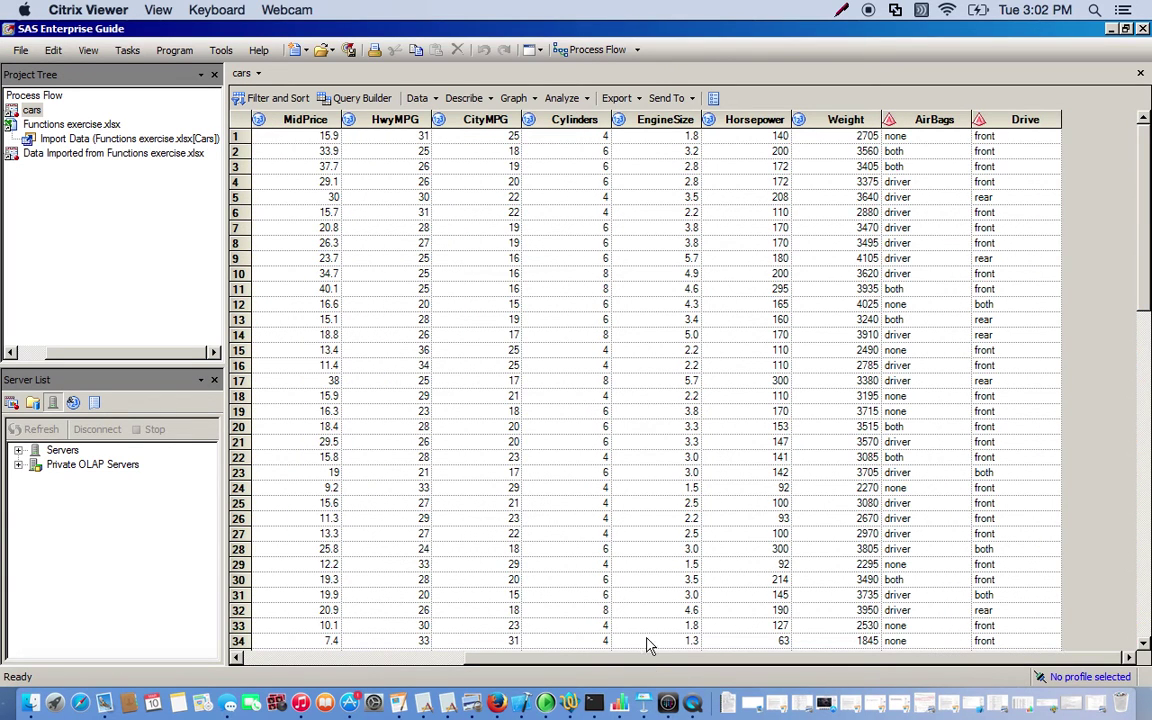
drag(648, 663, 563, 665)
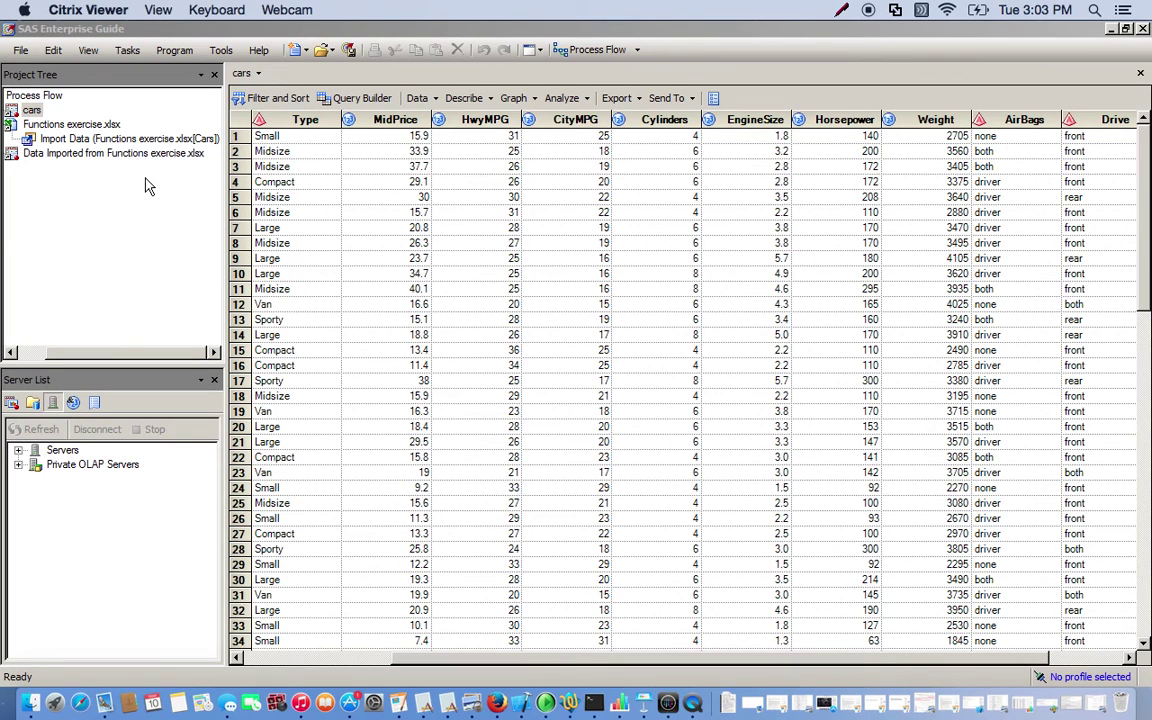
click(367, 104)
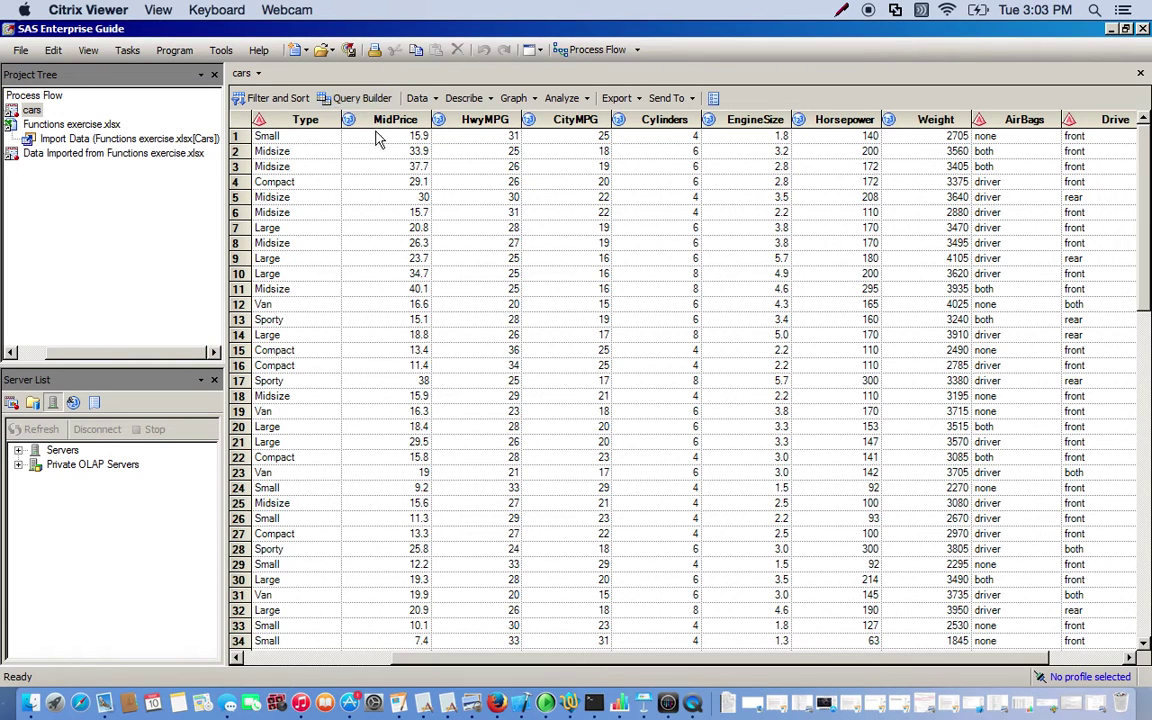
click(362, 99)
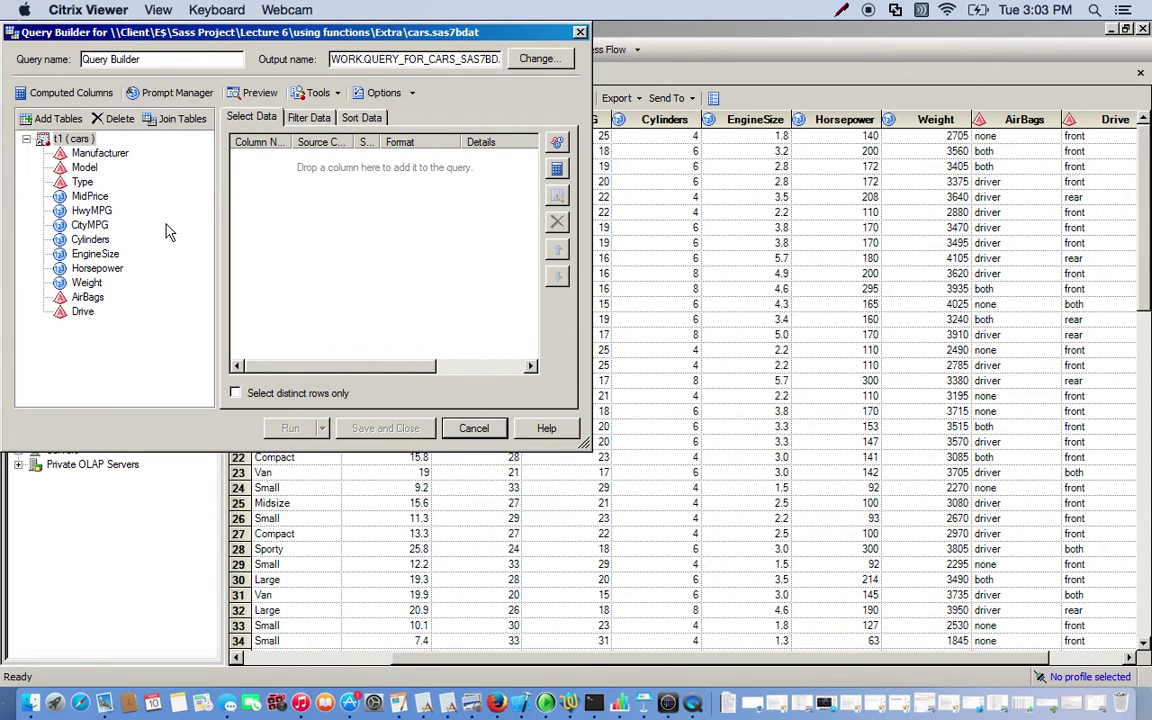
click(71, 140)
drag(71, 140, 316, 202)
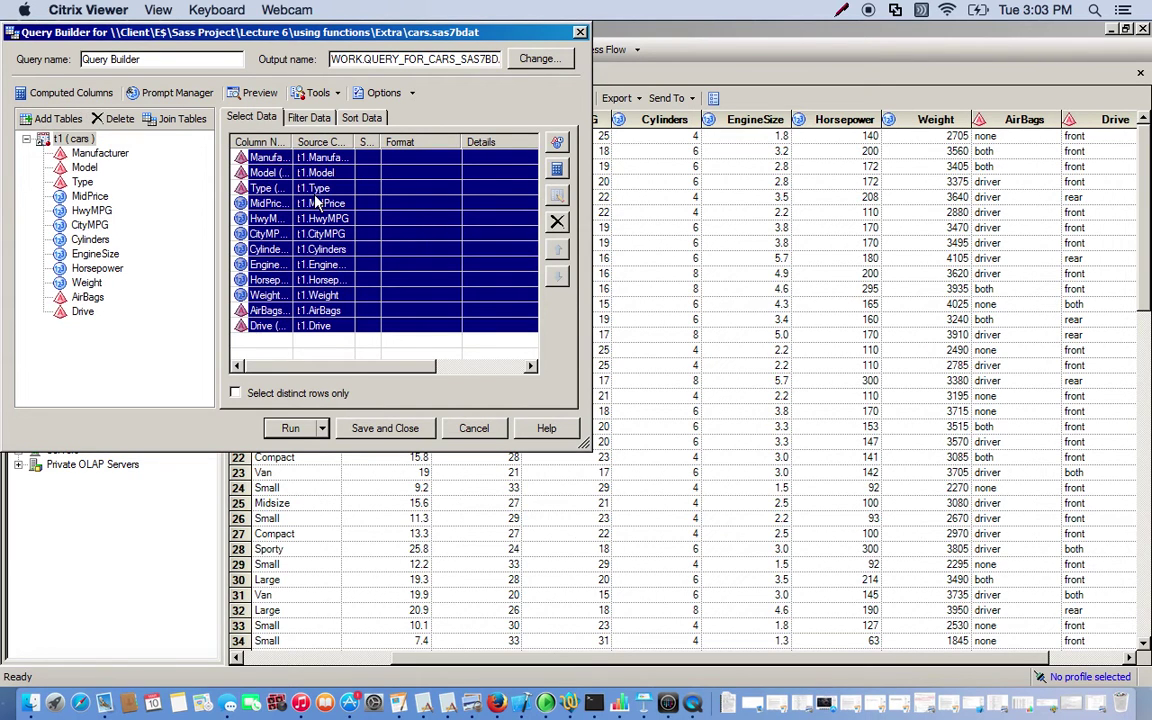
click(157, 253)
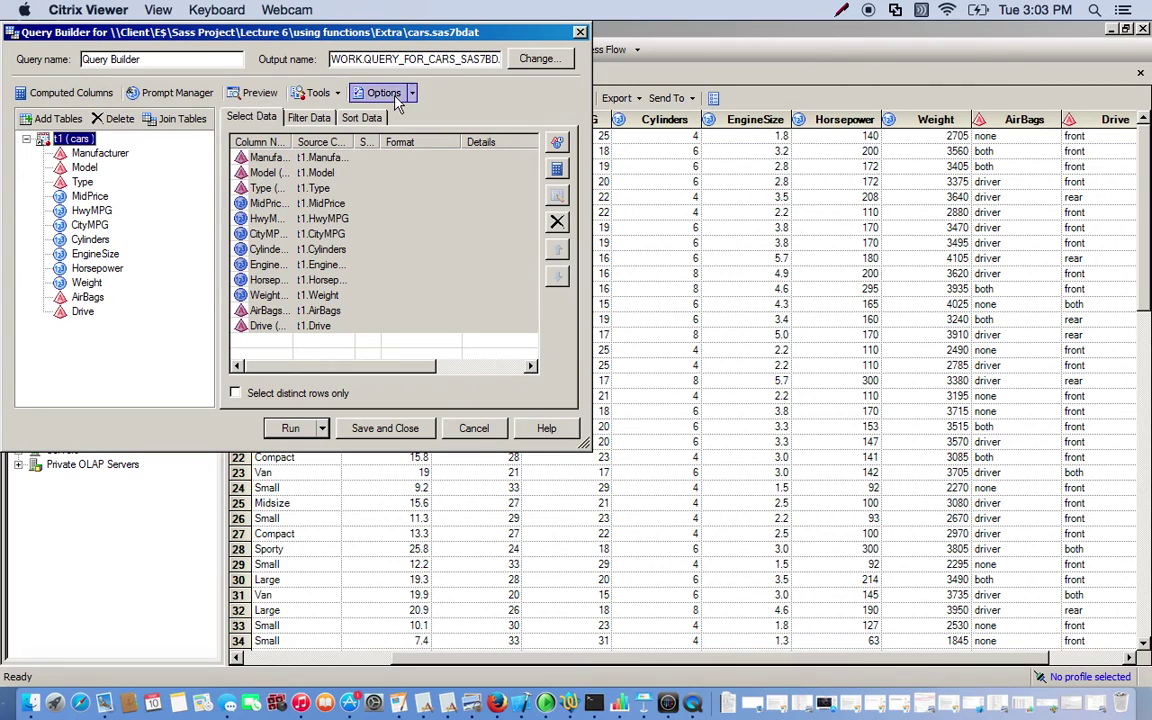
Start a new computed column using an advanced expression.
click(75, 93)
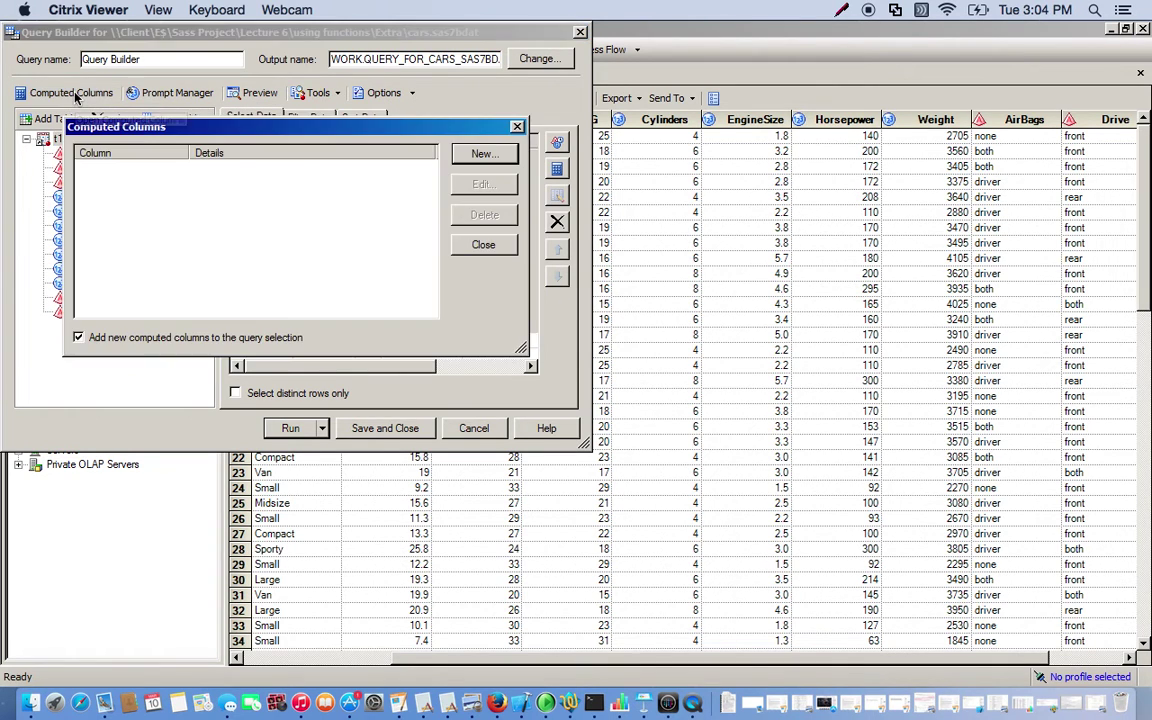
click(482, 155)
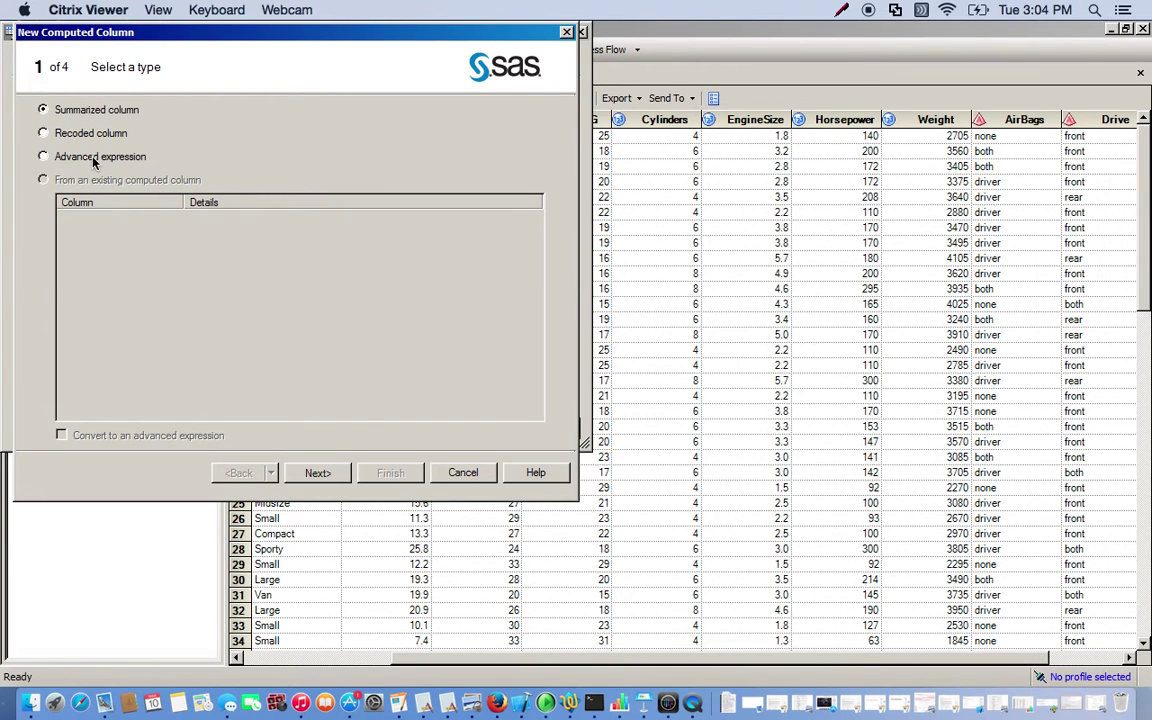
click(43, 157)
click(318, 474)
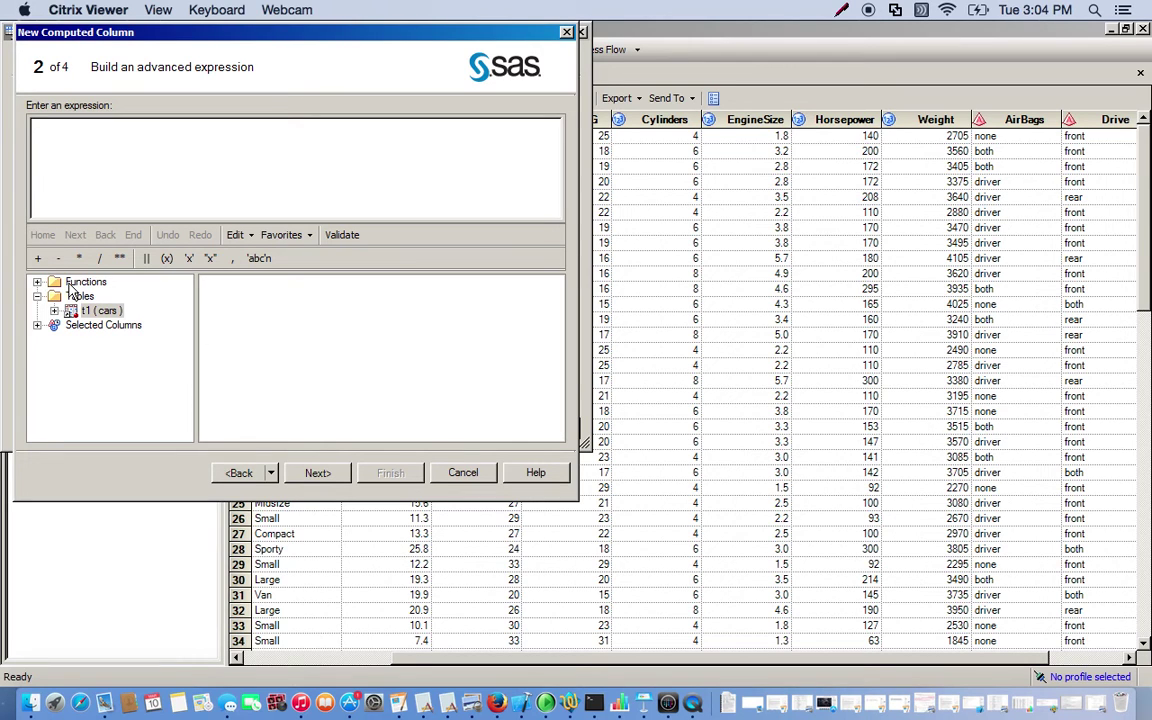
Insert the MEAN function from the Functions list into the expression.
click(36, 283)
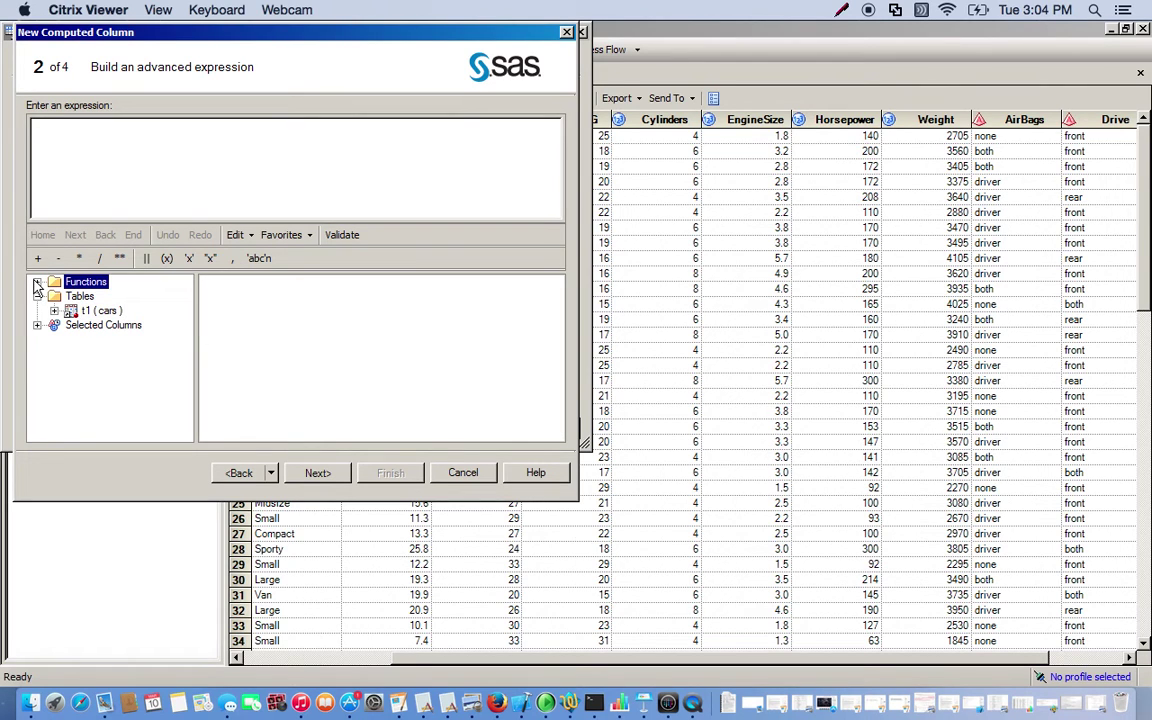
click(36, 283)
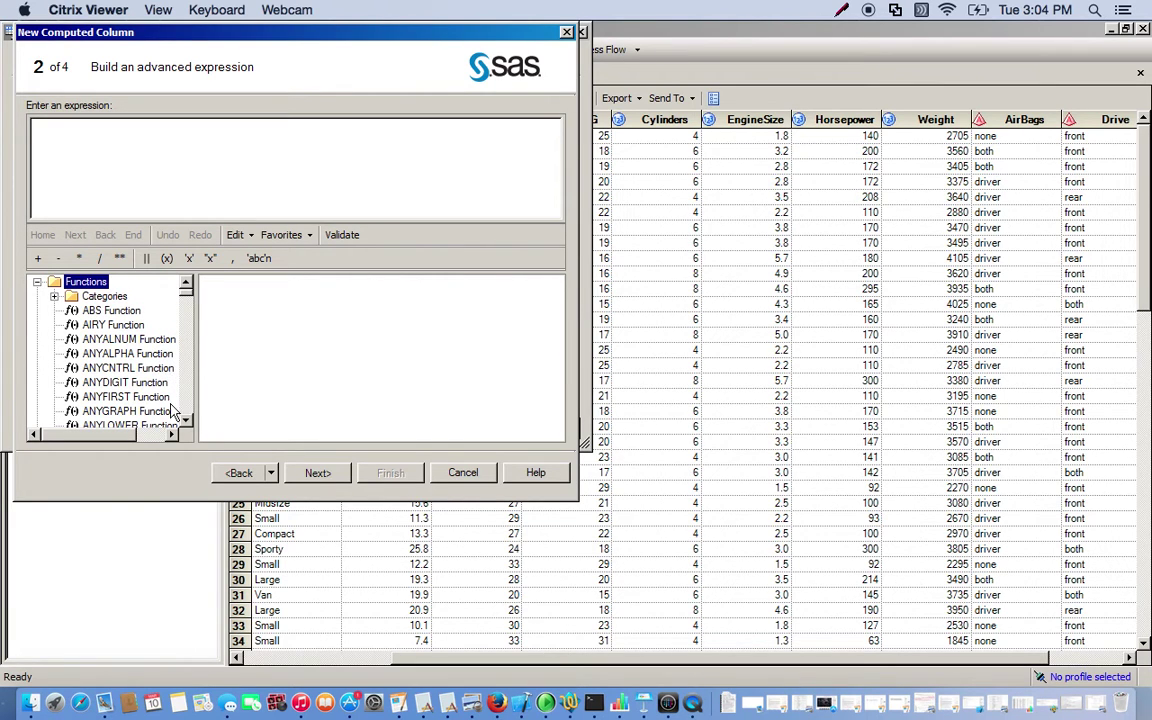
click(128, 369)
key(m)
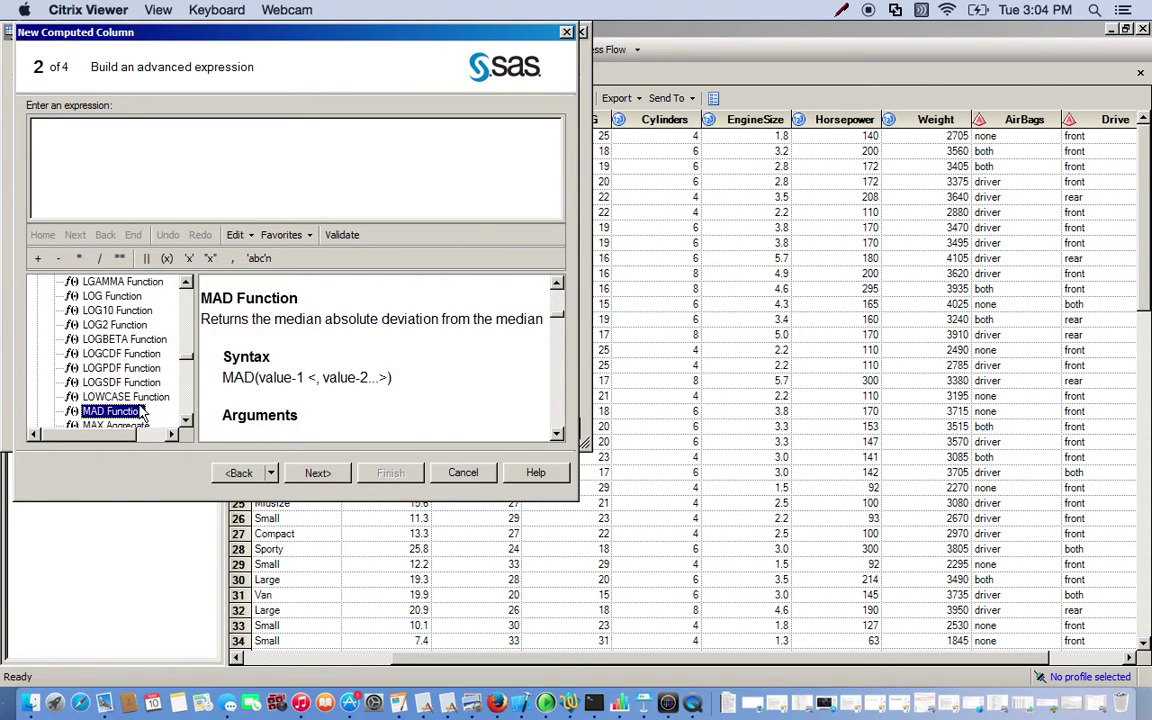
click(186, 421)
scroll(188, 428, down, 3)
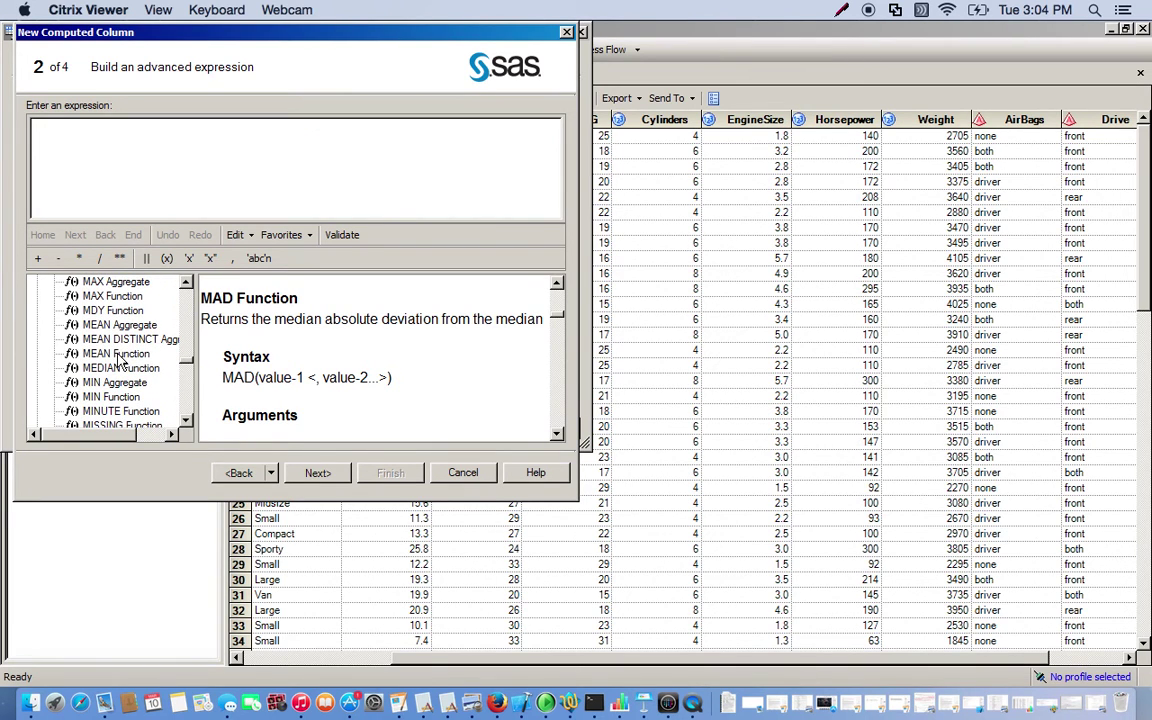
click(117, 355)
double_click(117, 355)
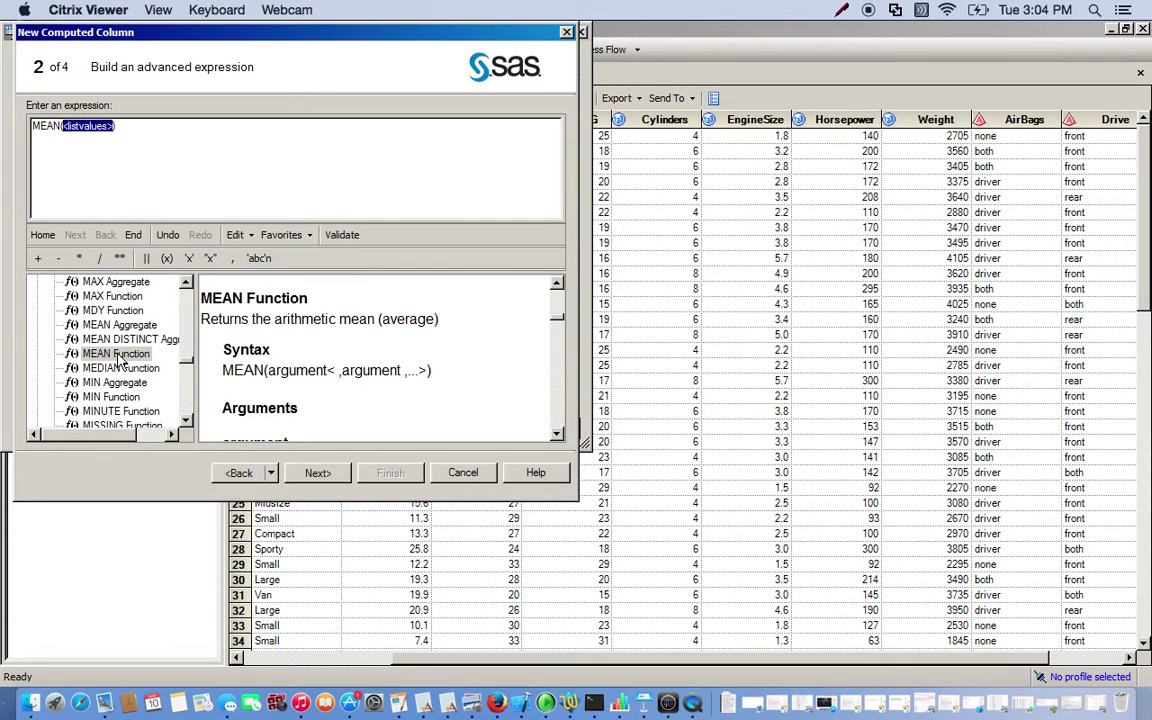
Fill in HwyMPG and CityMPG as arguments, giving MEAN(t1.HwyMPG,t1.CityMPG), and continue.
click(185, 421)
click(185, 421)
click(185, 421)
click(185, 421)
click(185, 421)
click(185, 421)
click(185, 421)
click(185, 421)
click(185, 421)
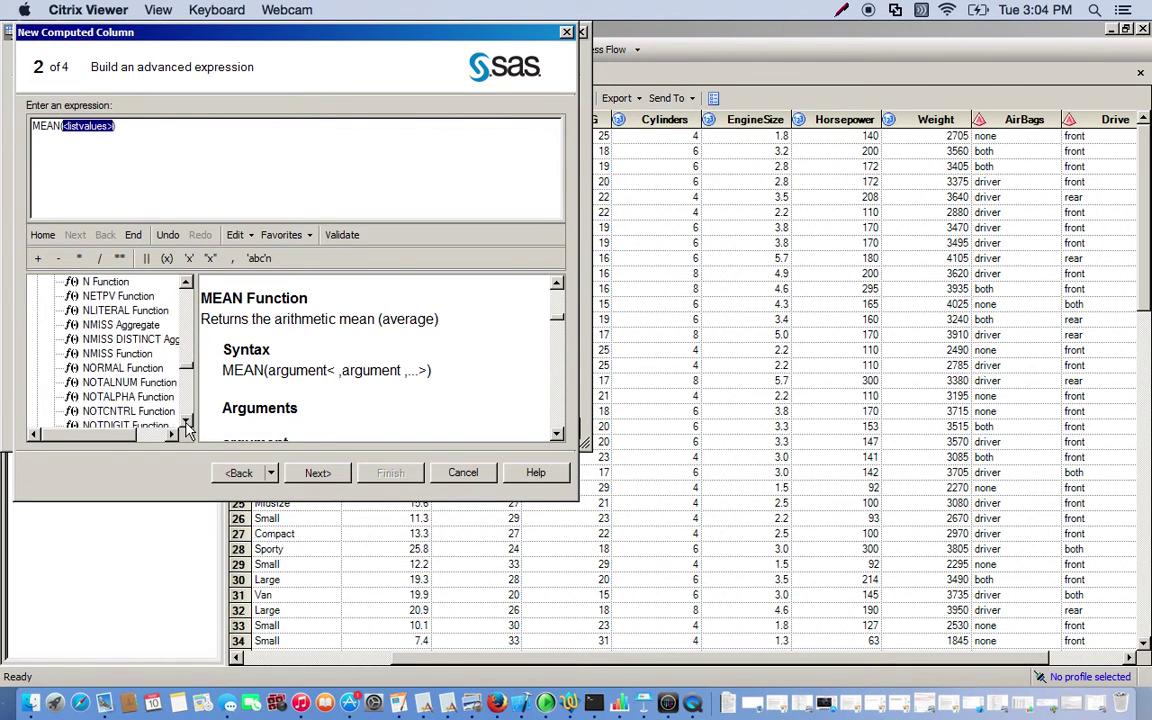
click(185, 421)
click(185, 421)
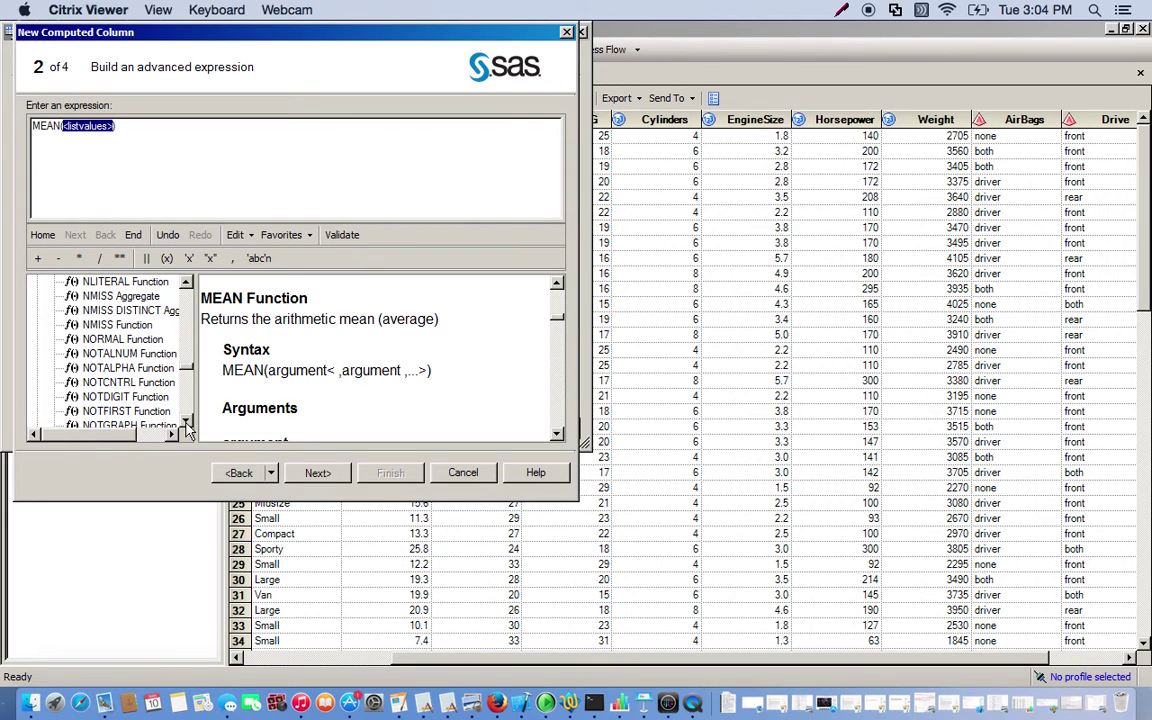
click(185, 421)
click(185, 421)
click(185, 421)
click(188, 370)
drag(188, 370, 183, 412)
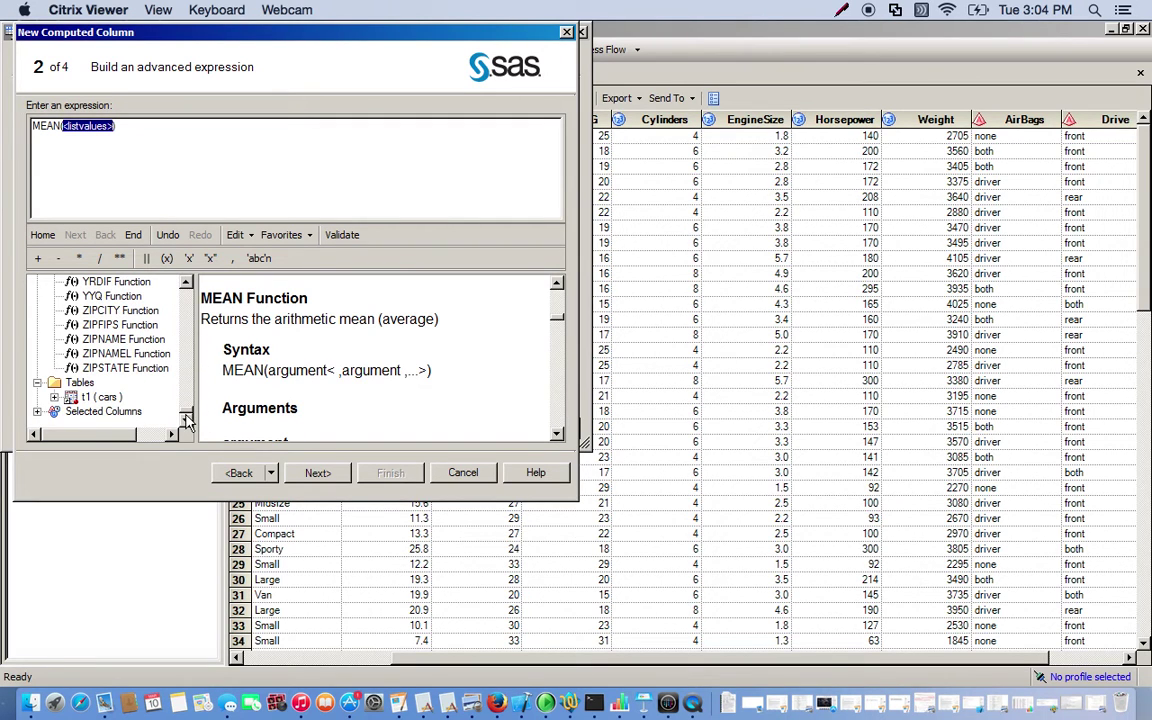
click(54, 397)
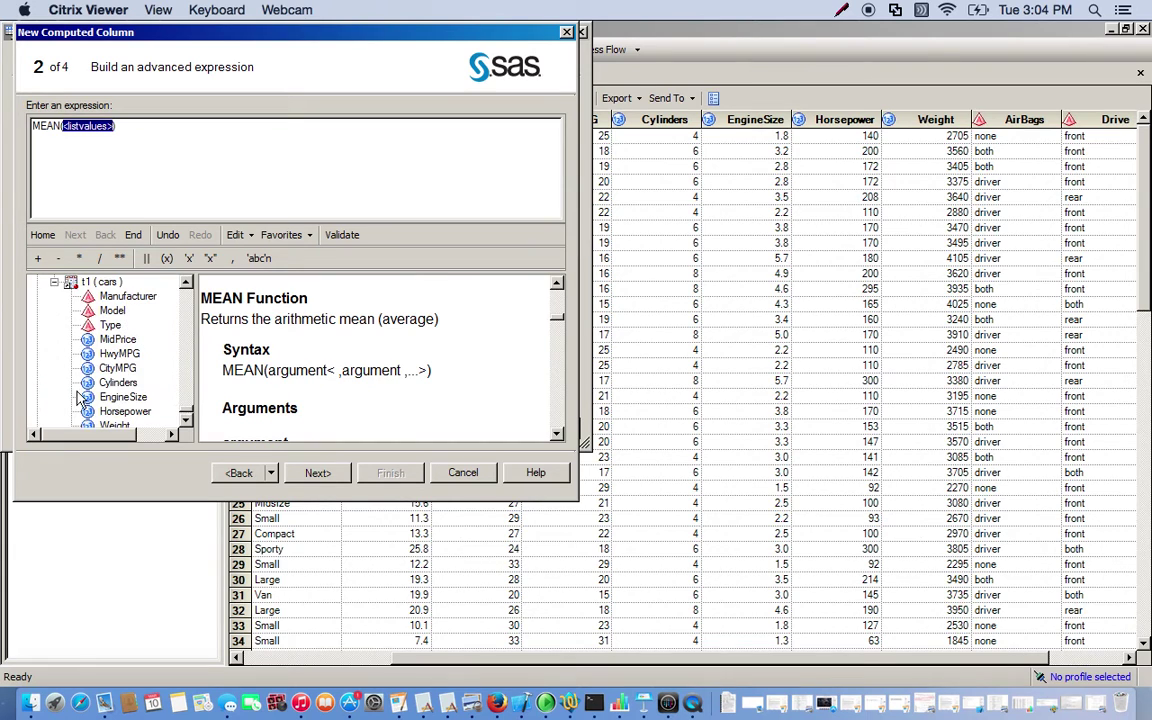
click(185, 421)
click(185, 421)
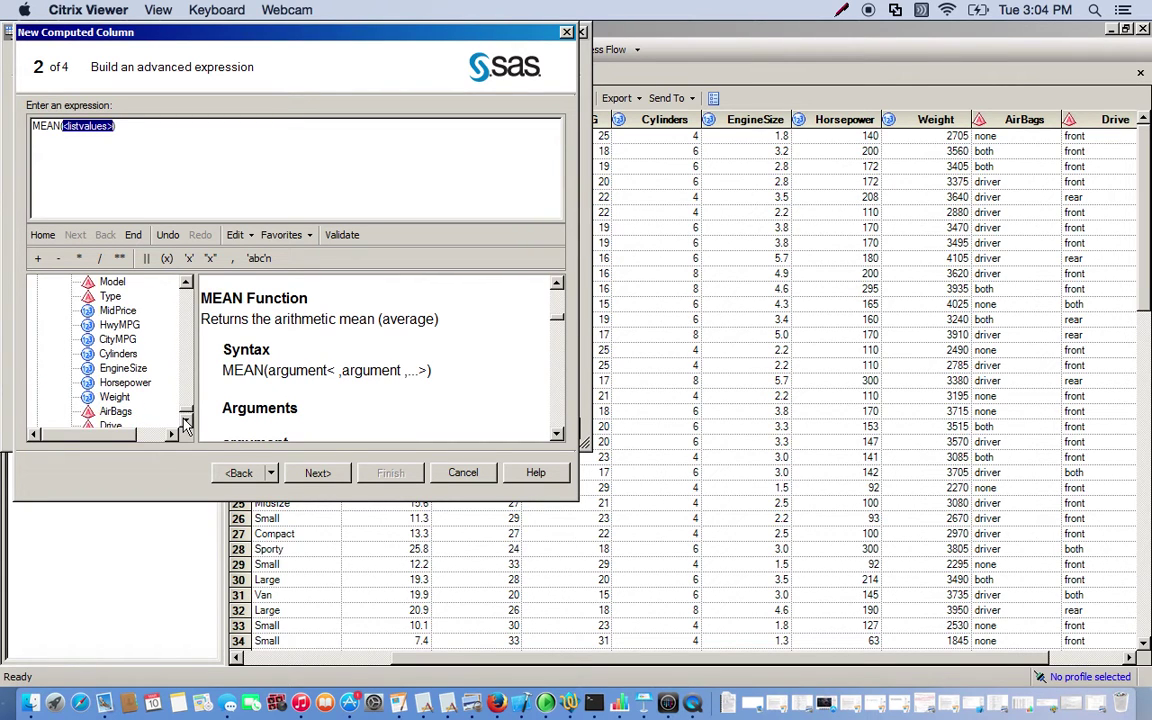
click(185, 421)
click(185, 421)
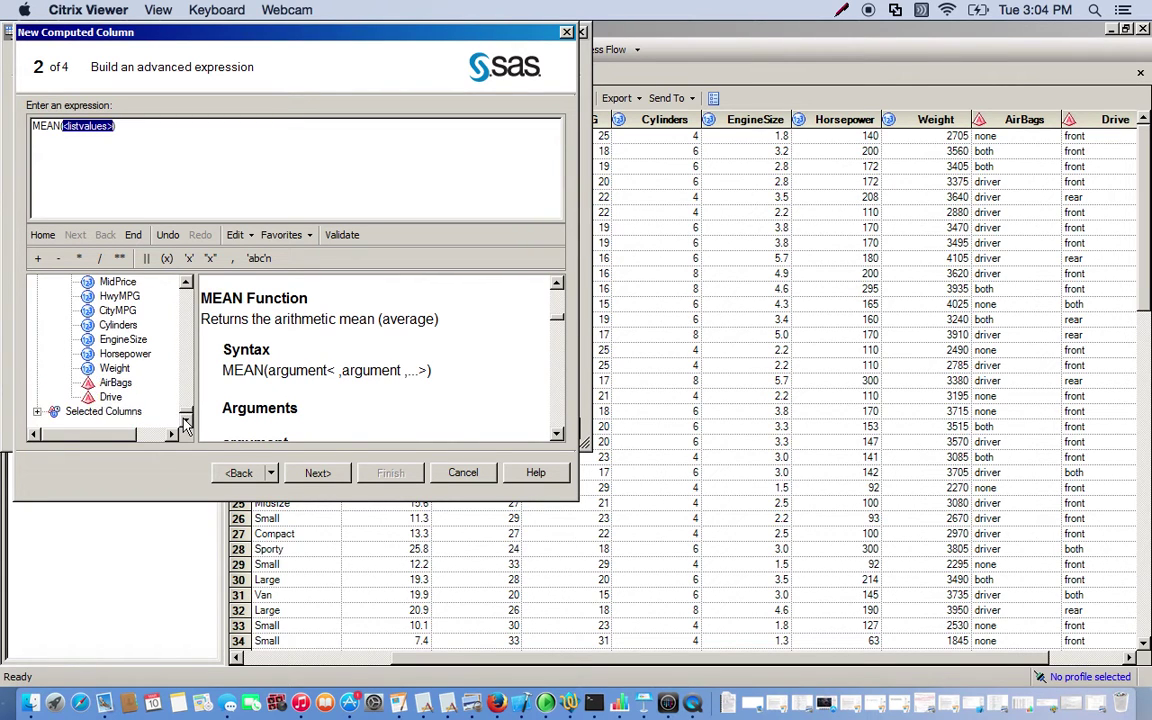
double_click(119, 297)
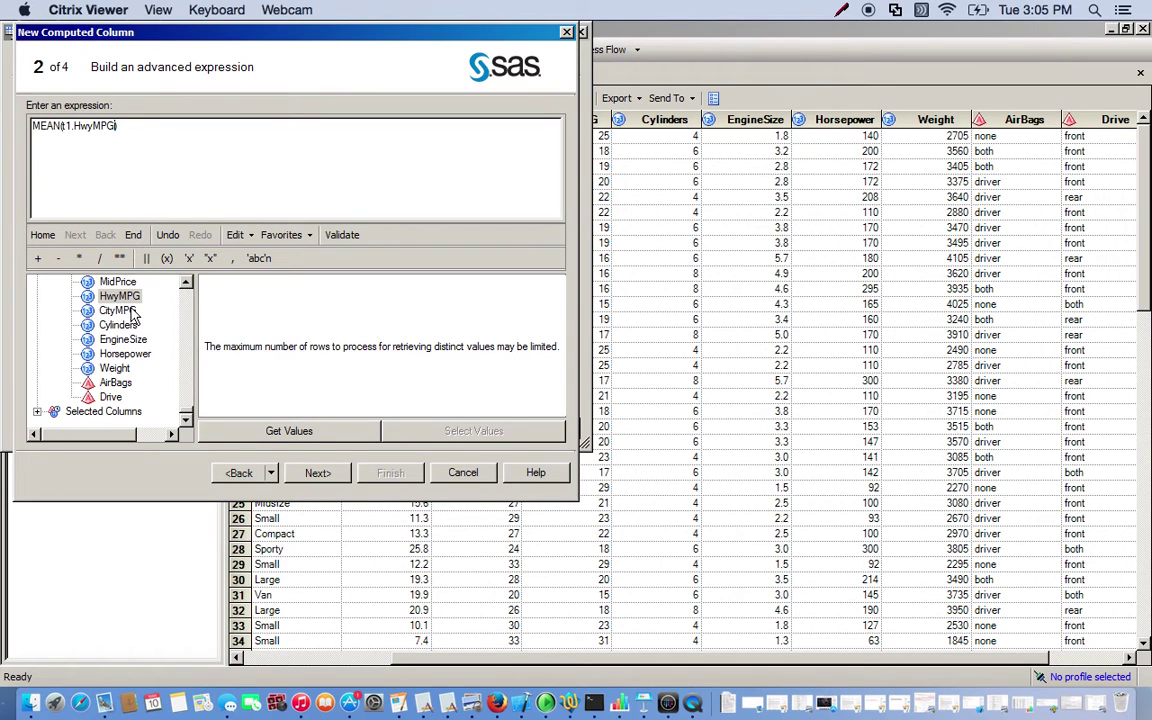
text(,)
double_click(117, 311)
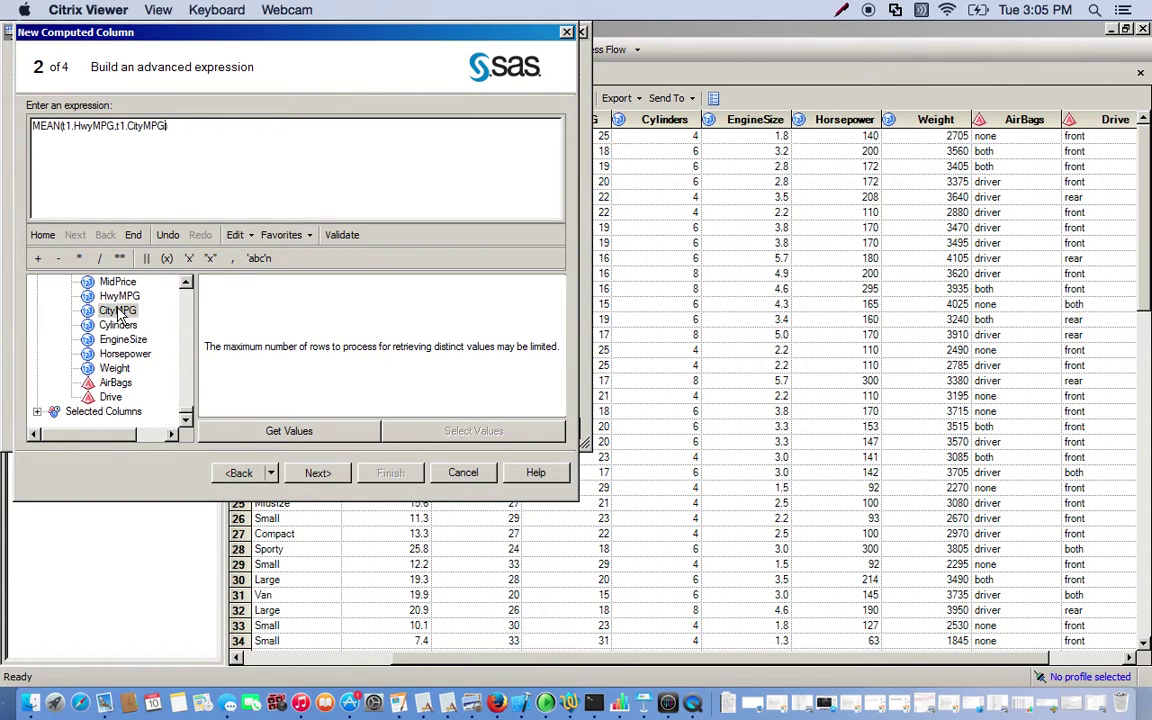
click(314, 473)
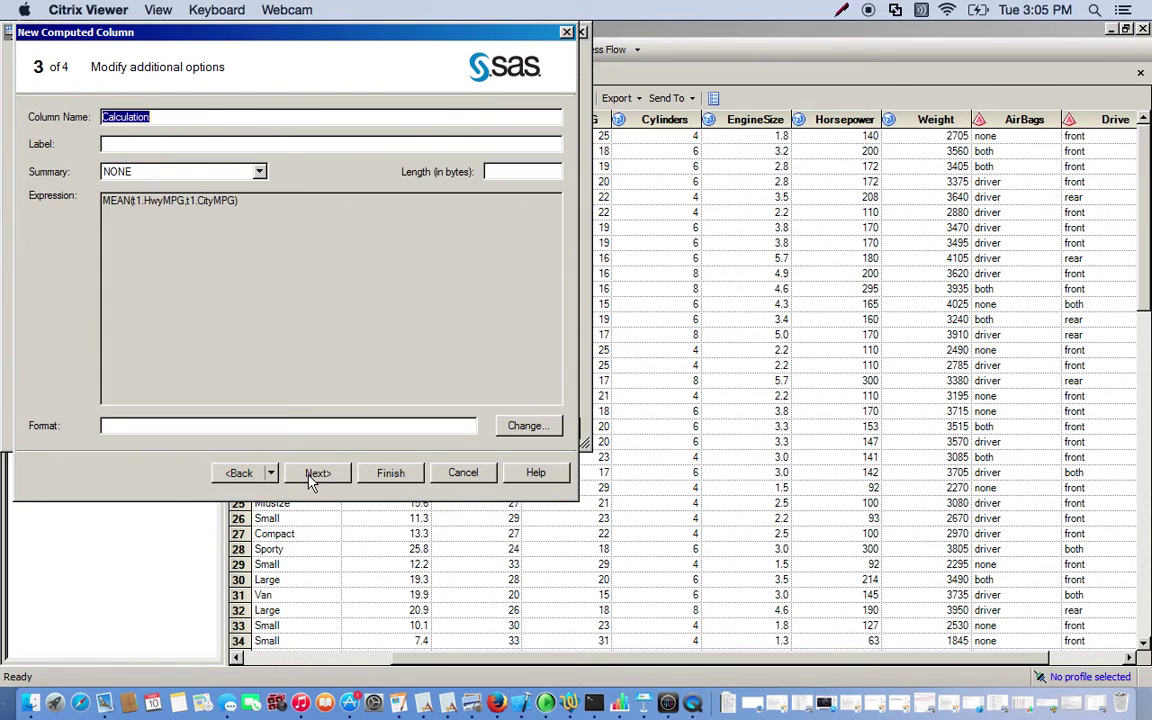
Name the computed column Average_MPG, finish it, and switch to the Filter Data tab.
text(Average_MPG)
click(389, 473)
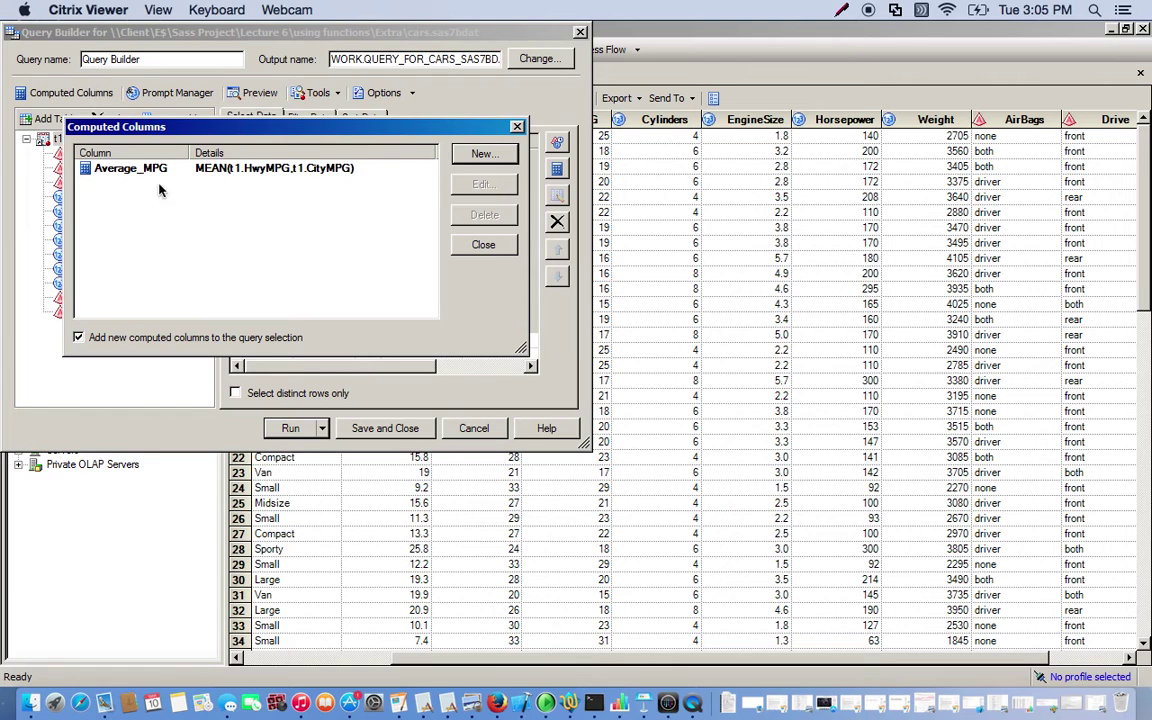
click(479, 246)
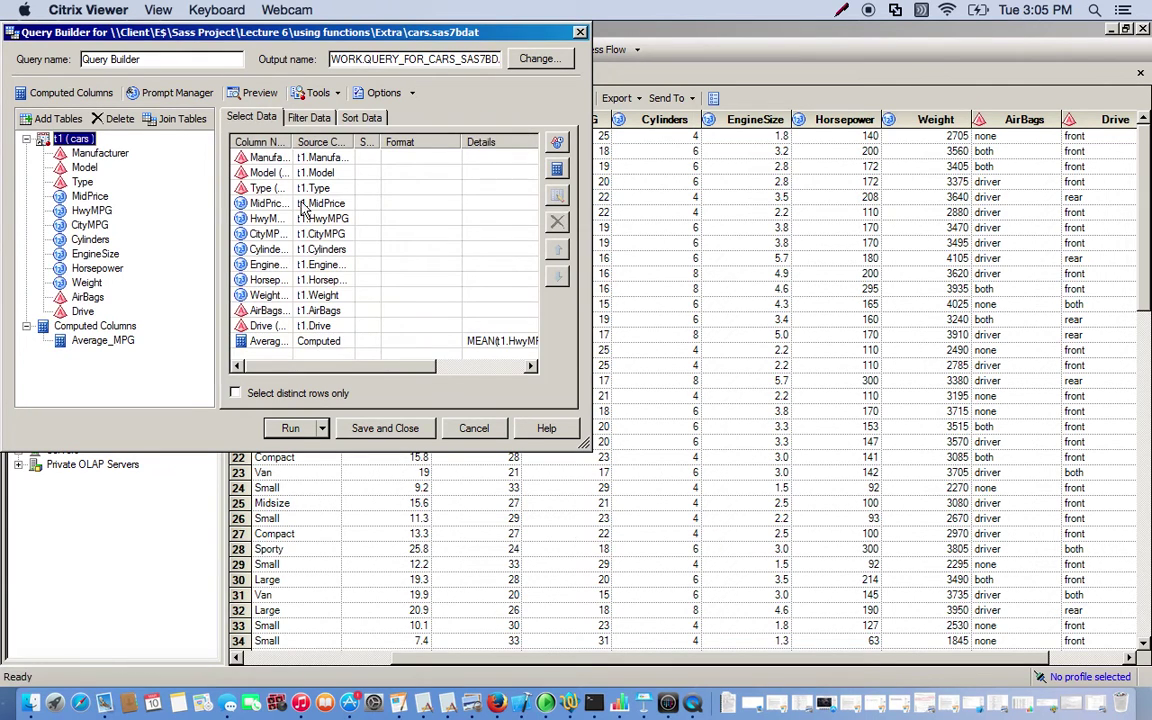
click(266, 341)
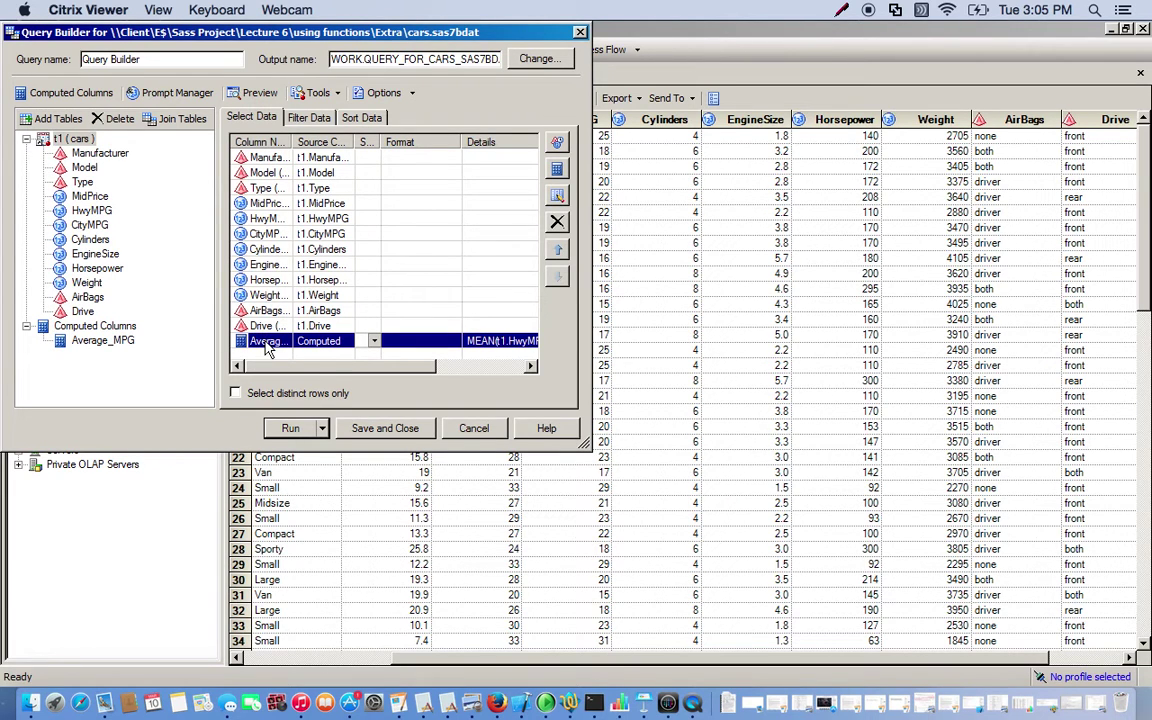
click(316, 119)
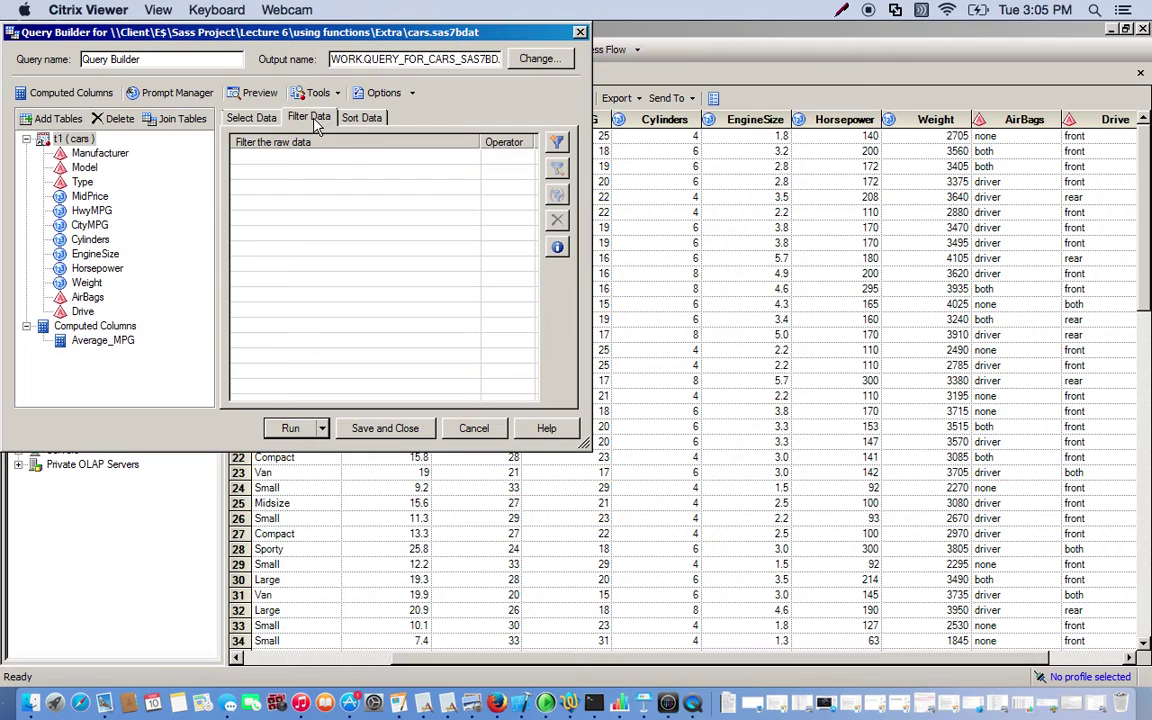
Add a filter on Average_MPG with operator Greater than and value 27.
click(97, 343)
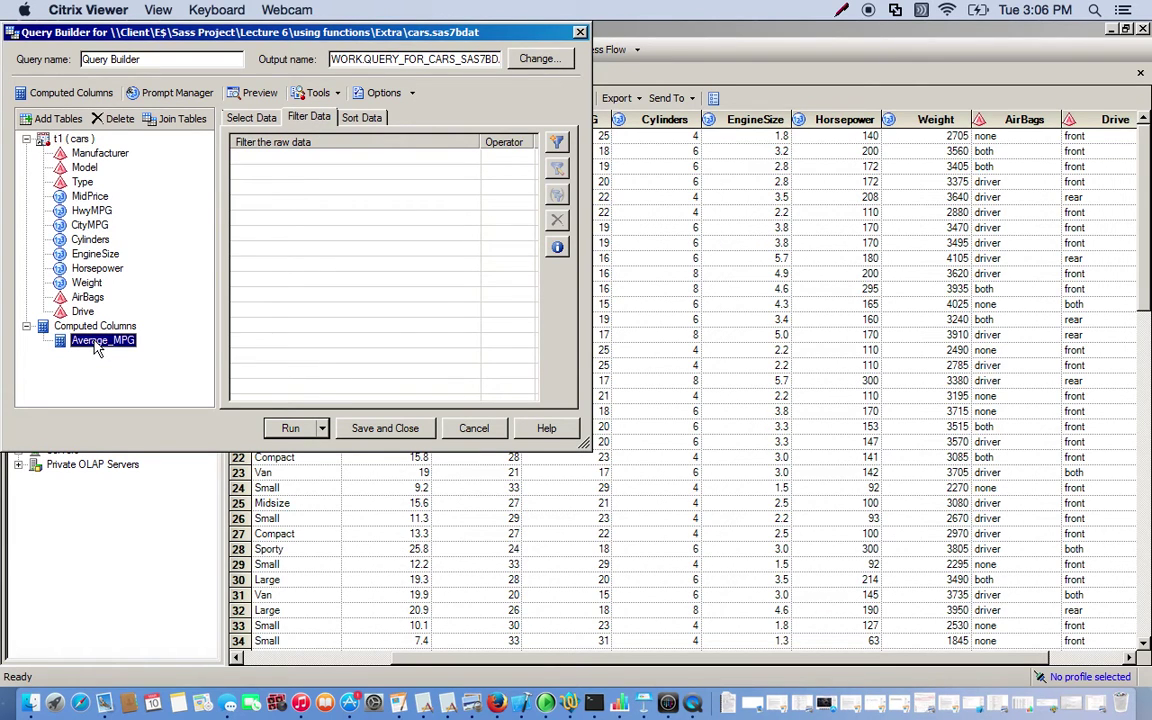
drag(97, 345, 292, 163)
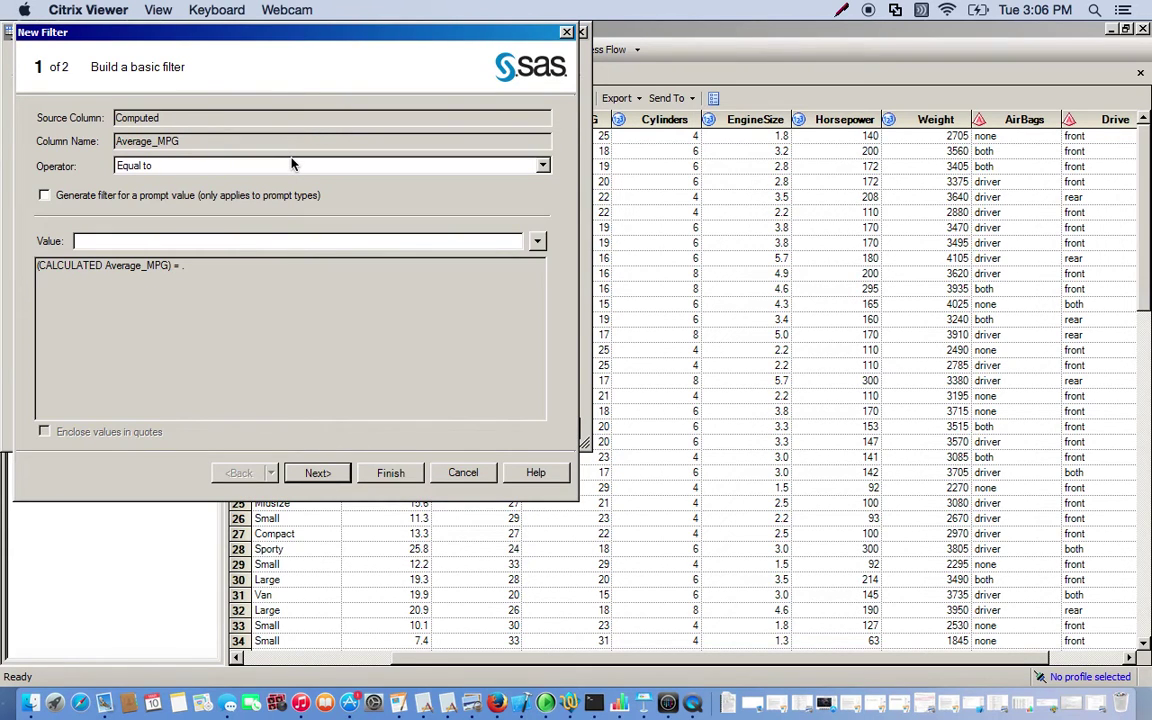
click(333, 166)
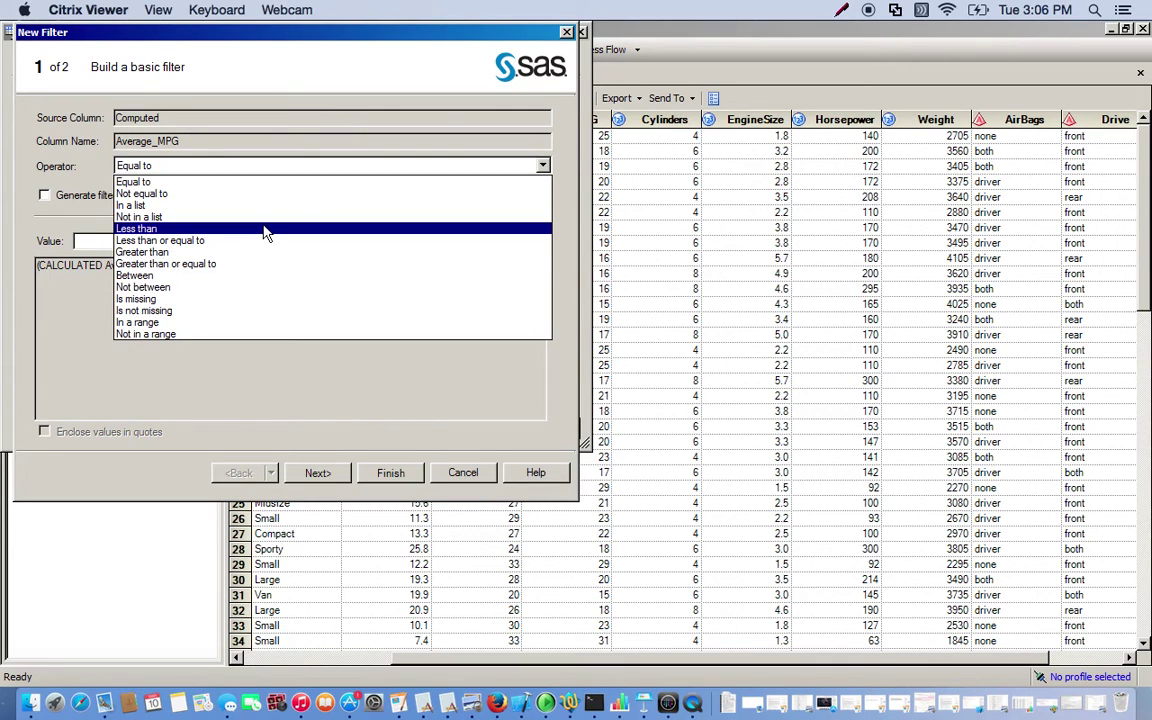
click(237, 251)
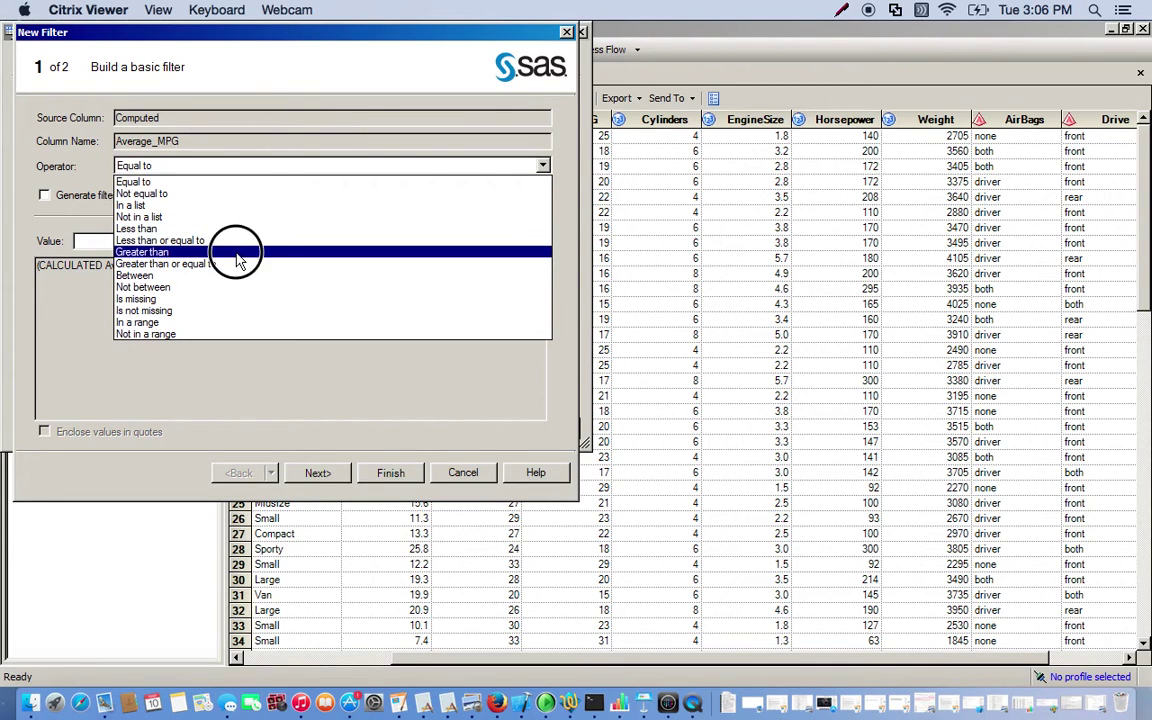
click(252, 240)
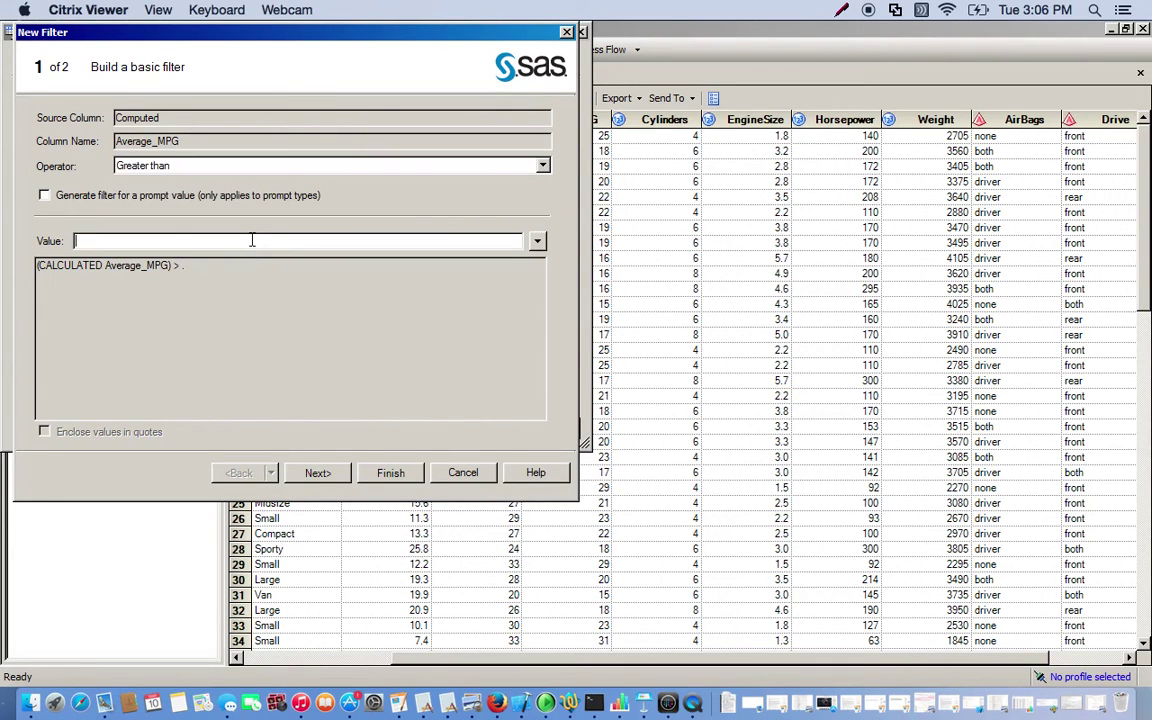
text(27)
click(316, 473)
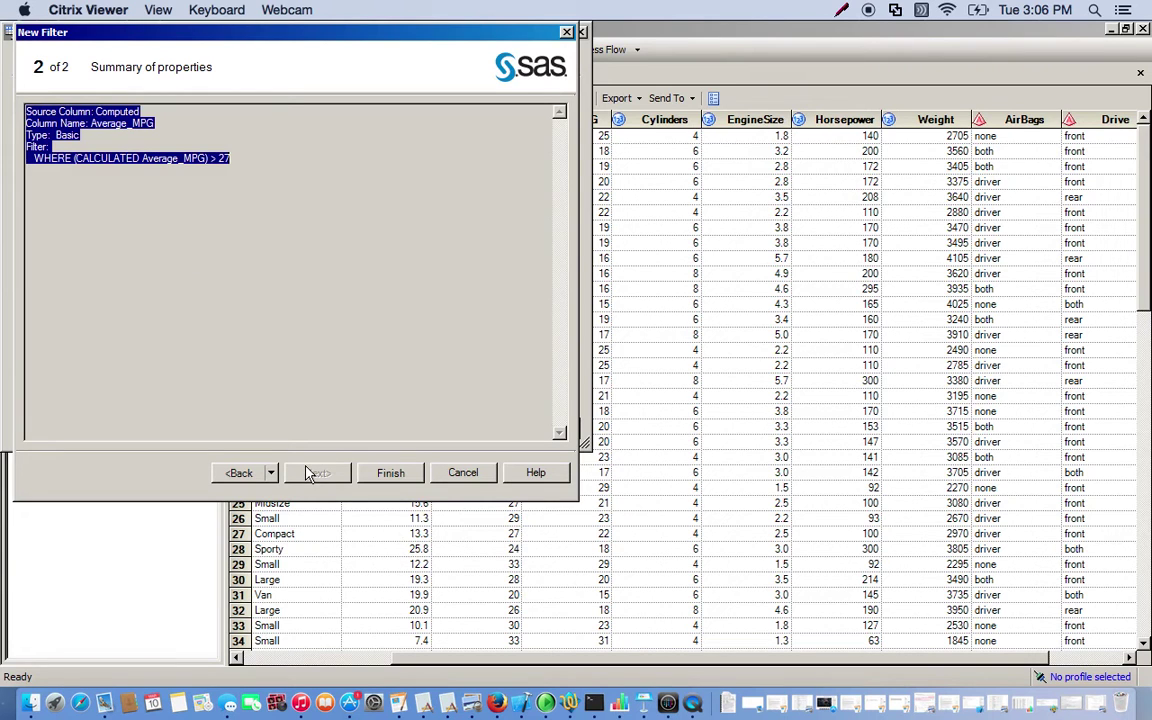
click(388, 472)
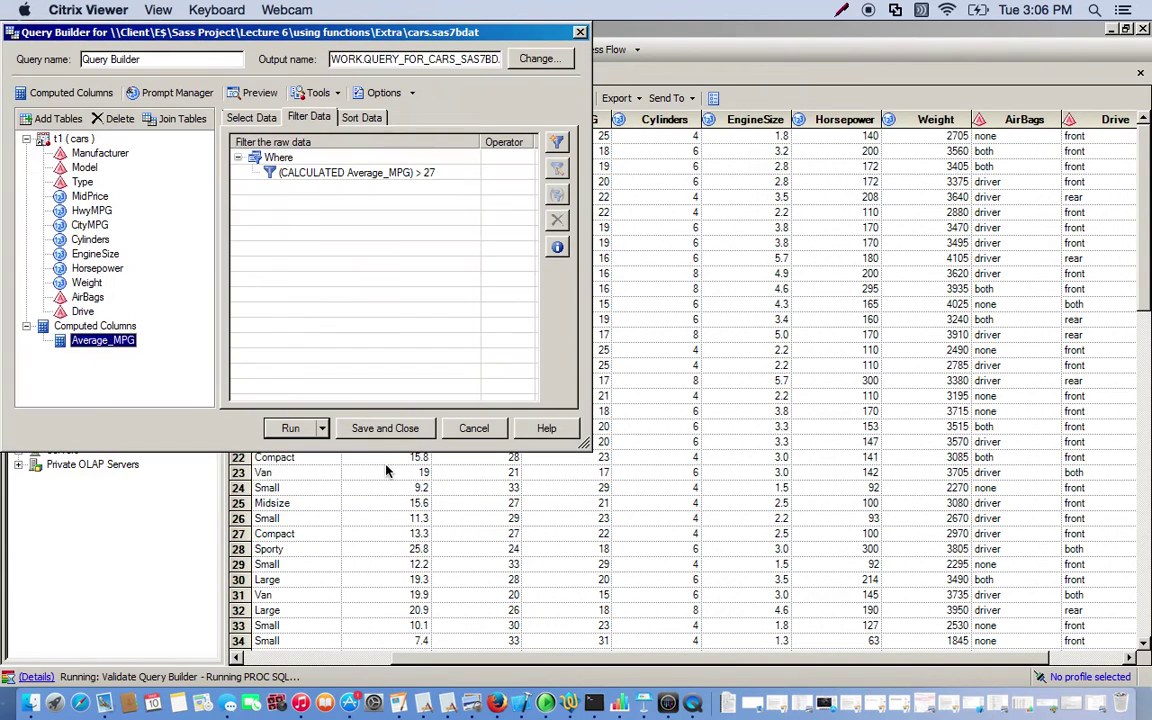
Run the query, check the Average_MPG output, then open the Functions exercise.xlsx data.
click(290, 428)
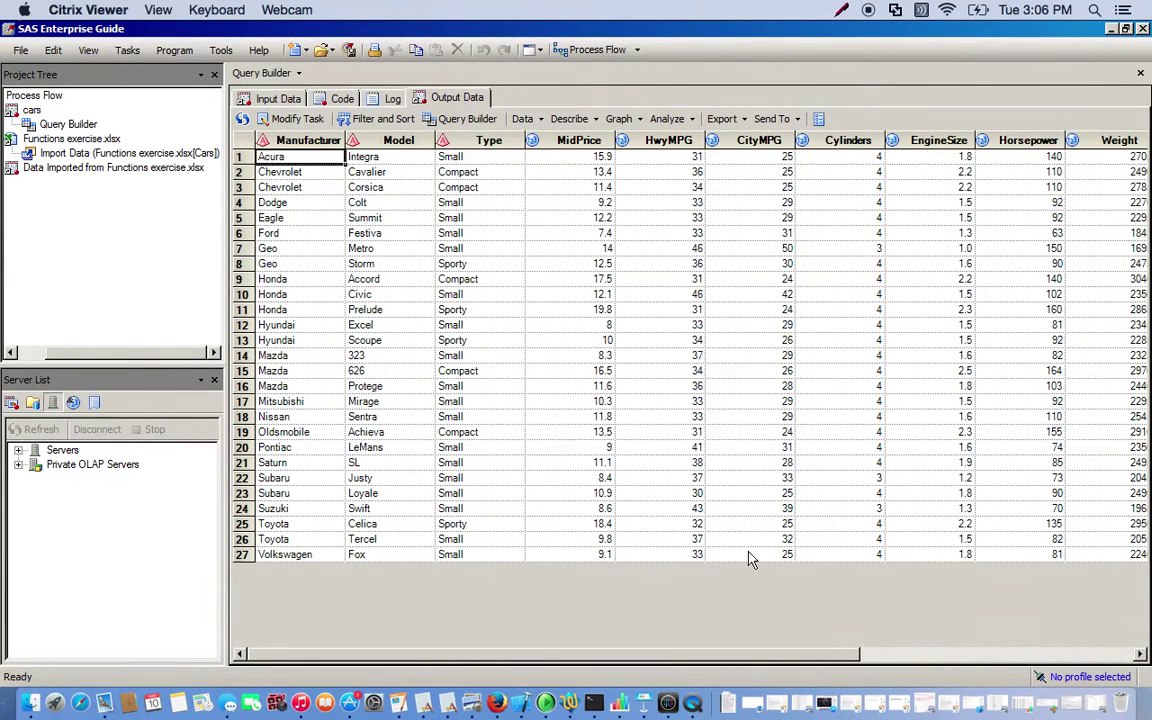
click(951, 657)
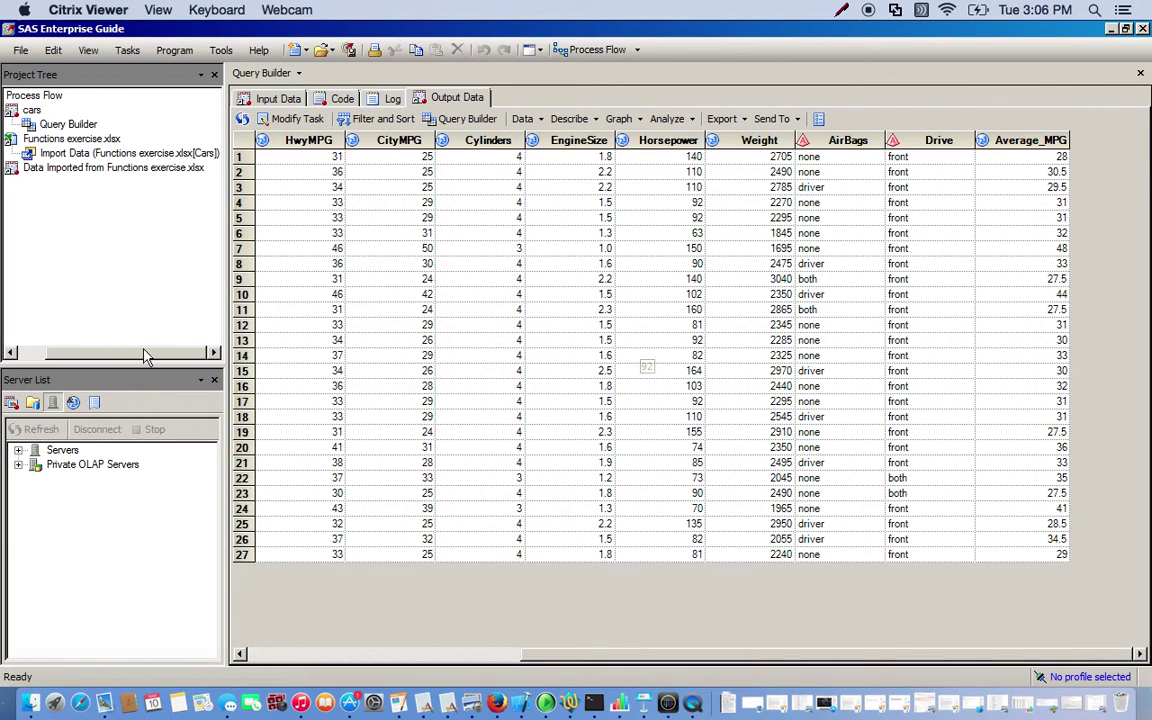
double_click(95, 168)
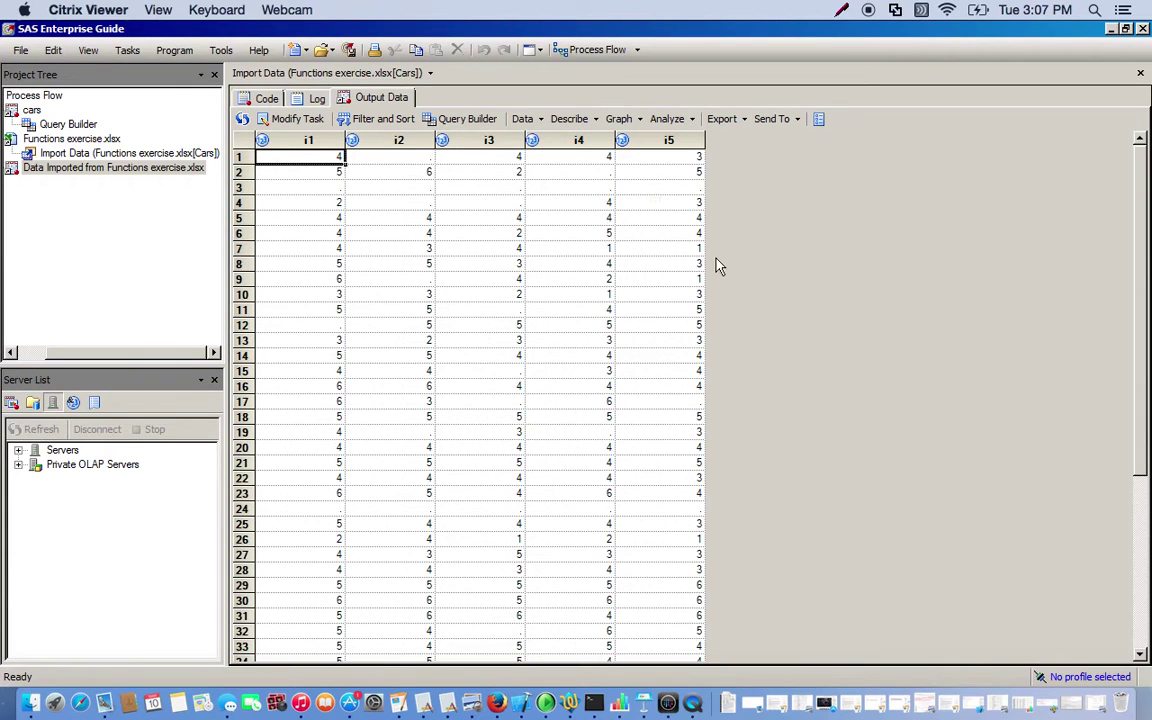
Start a Query Builder on the i1–i5 data and begin a new advanced computed column.
click(468, 122)
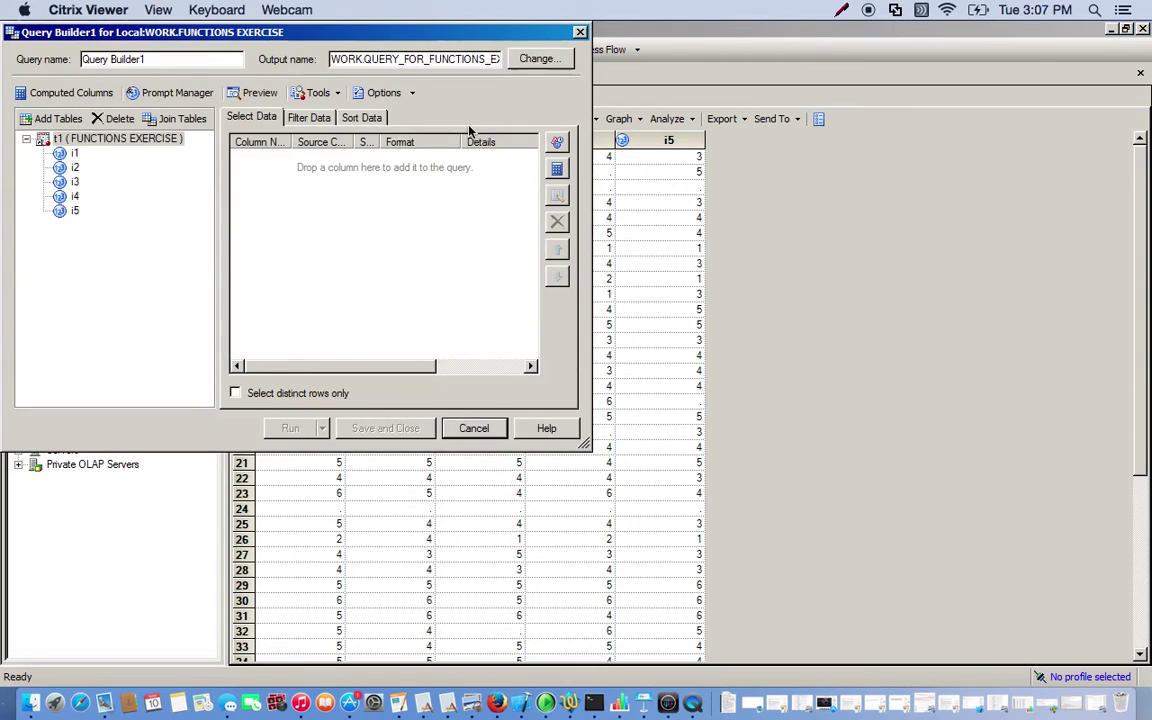
drag(116, 142, 270, 168)
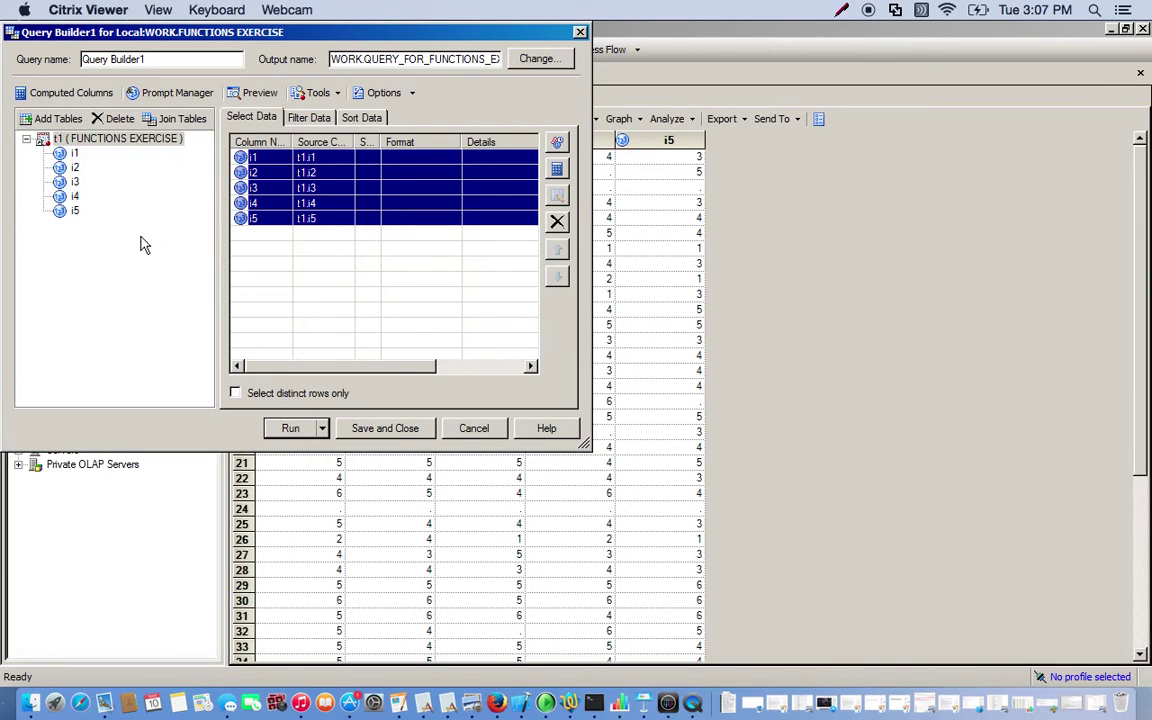
click(53, 91)
click(483, 155)
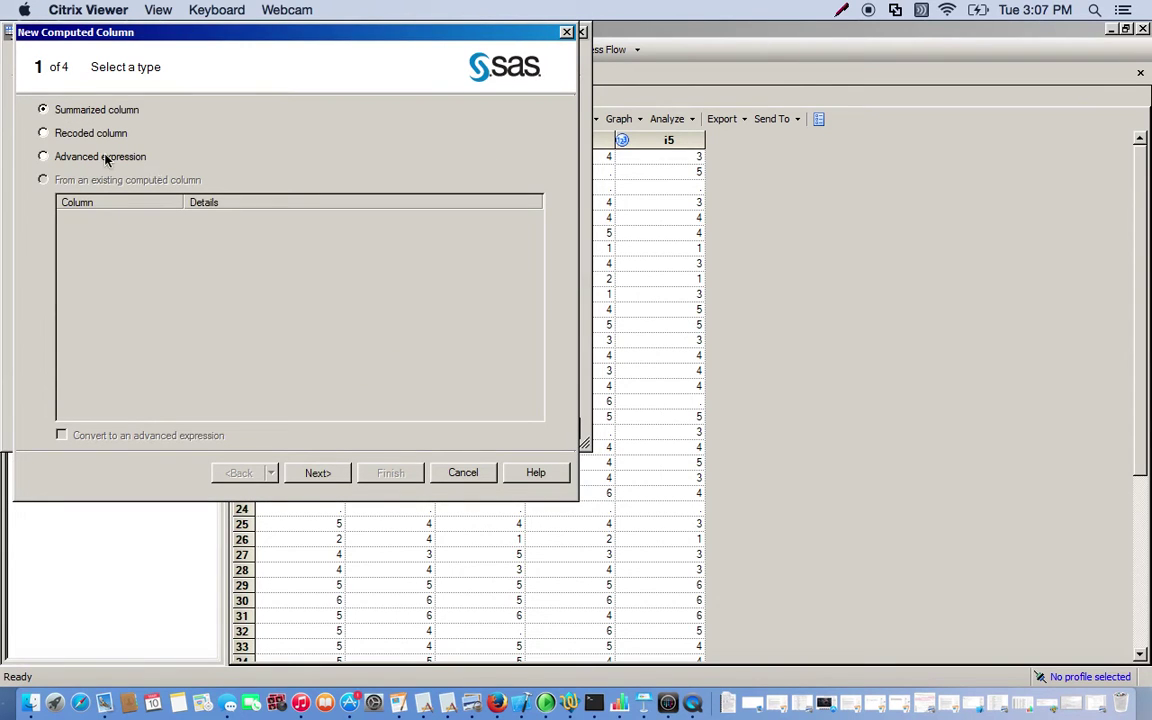
click(316, 473)
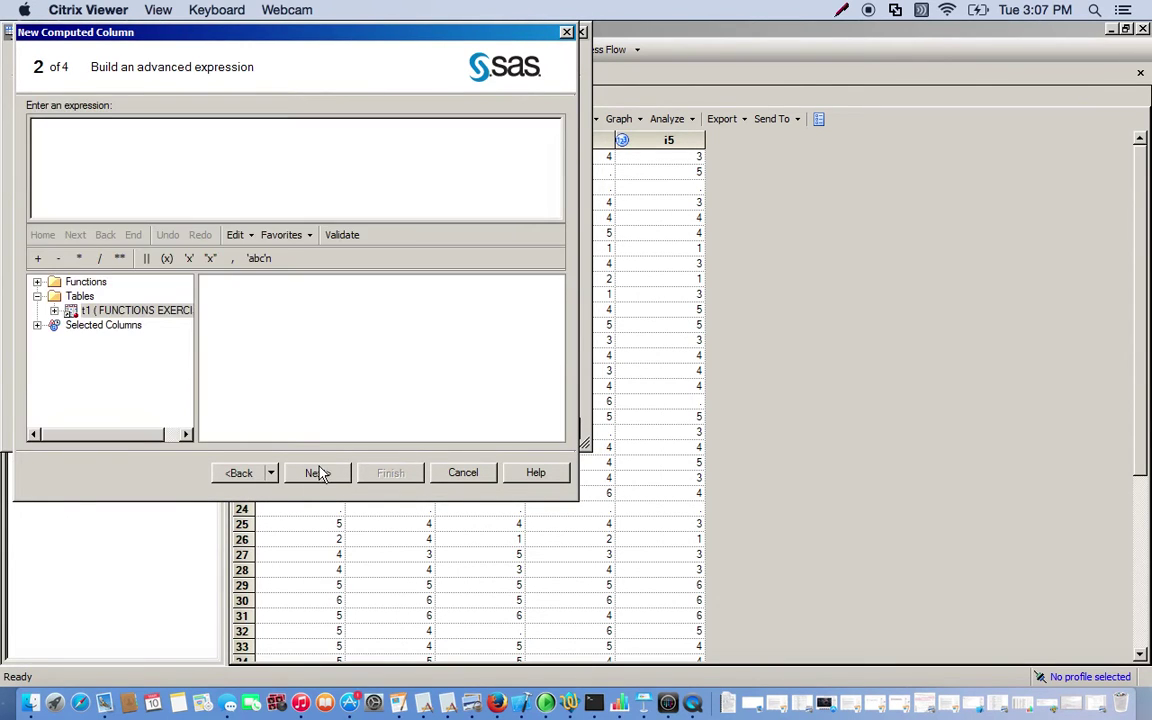
Insert the MEAN function into the expression.
click(37, 282)
click(112, 354)
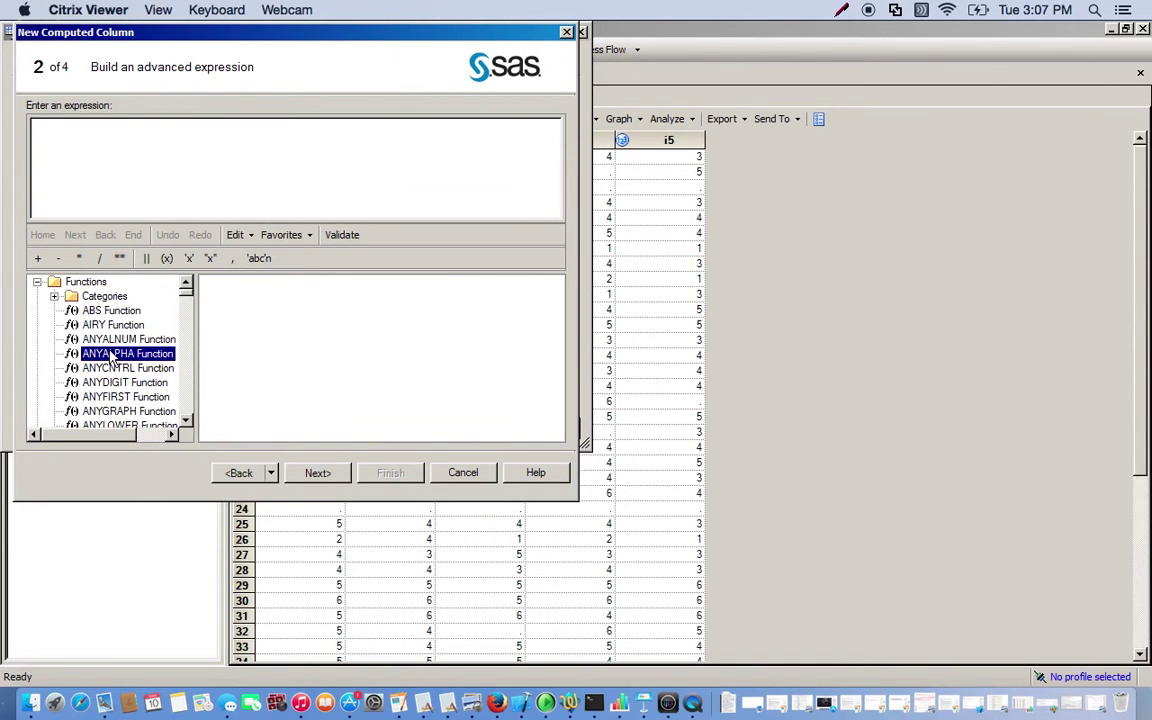
key(m)
click(185, 419)
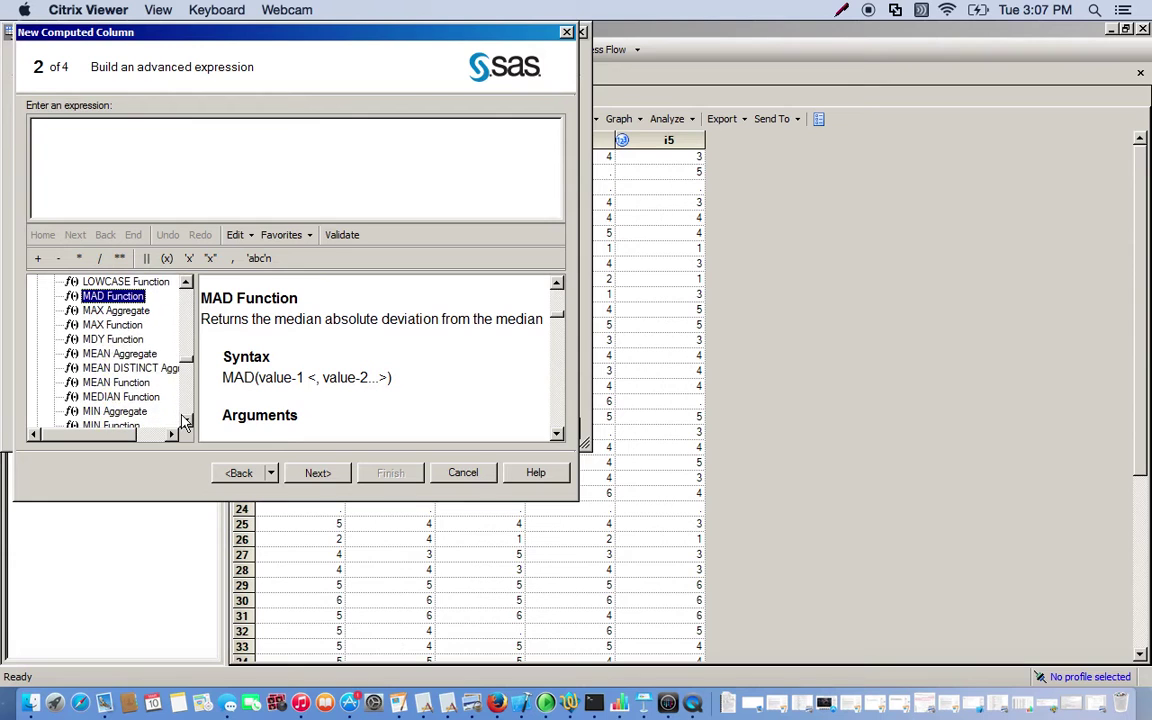
double_click(114, 382)
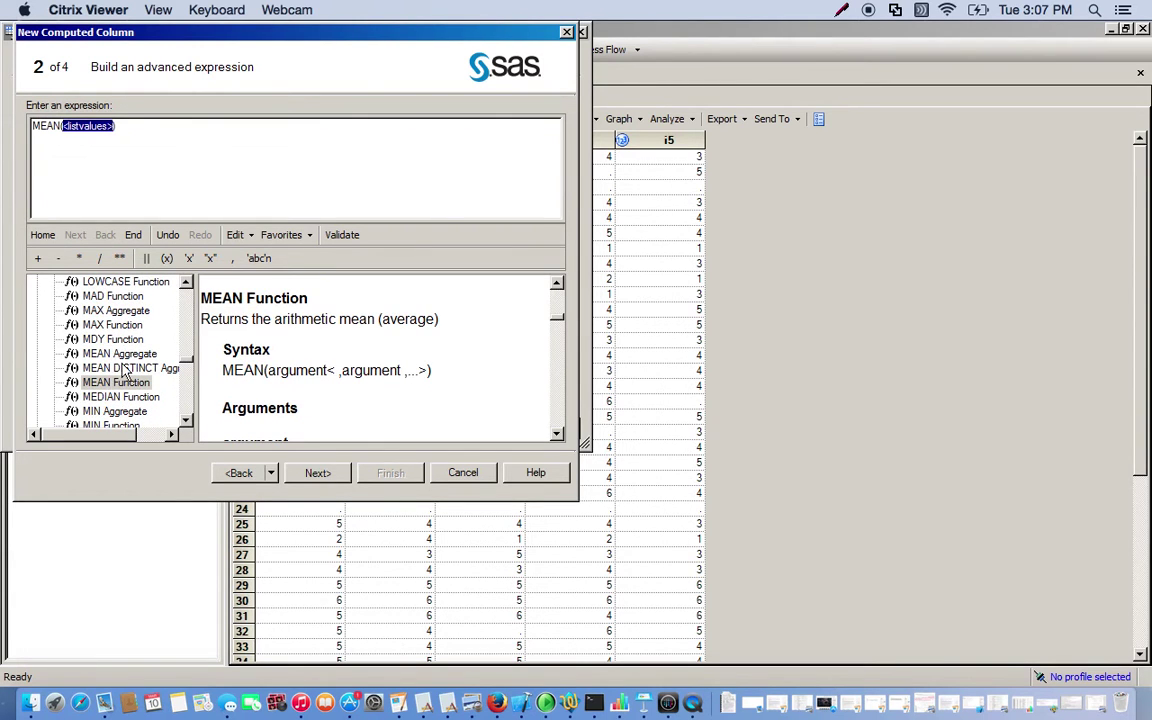
click(186, 364)
drag(186, 364, 185, 419)
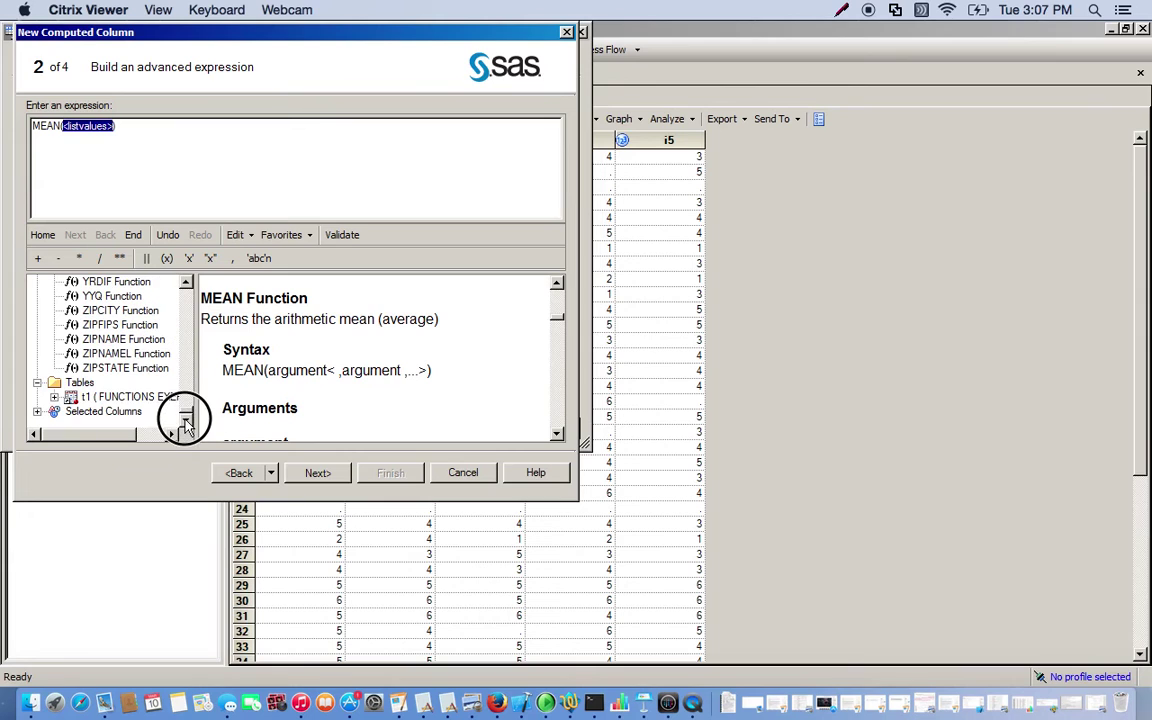
Fill MEAN with t1.i1 through t1.i5, name the column SUM, and finish.
click(55, 397)
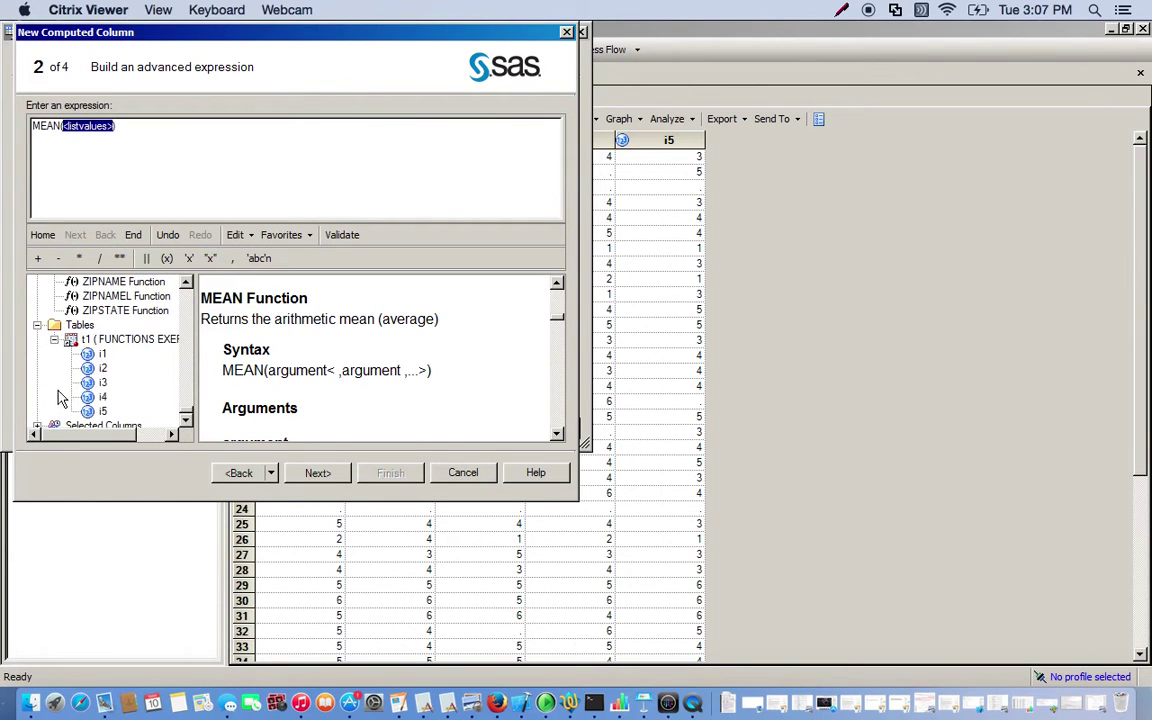
double_click(96, 355)
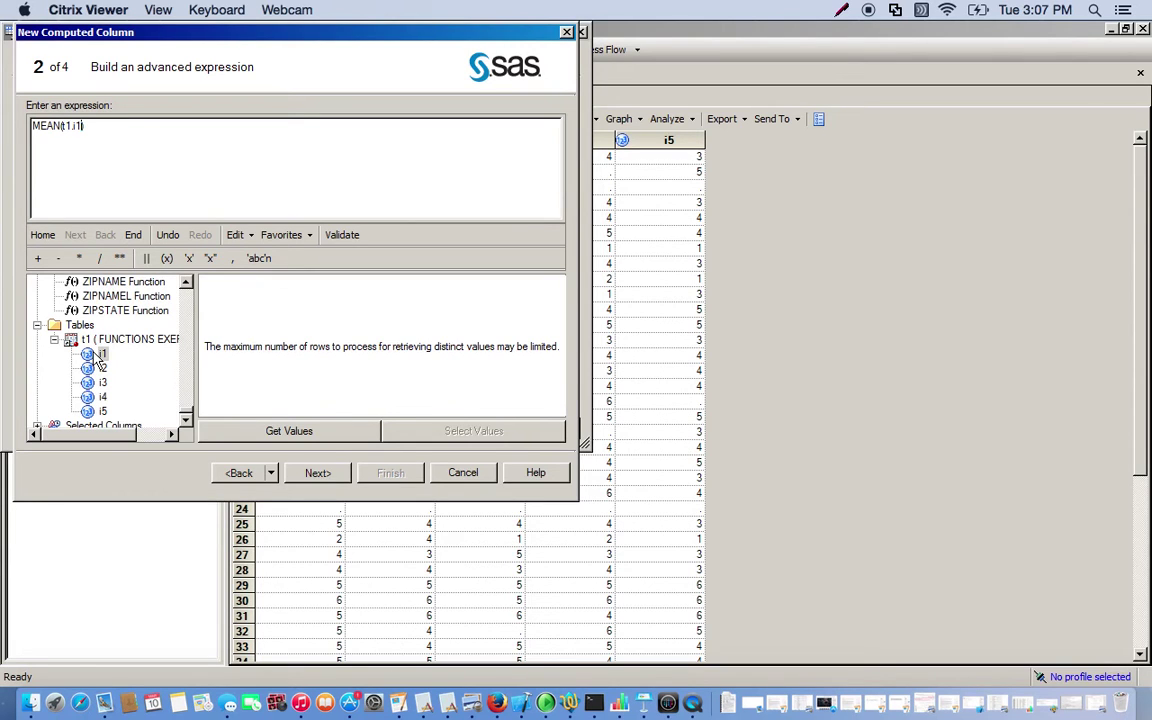
text(,)
double_click(100, 369)
text(,)
double_click(101, 383)
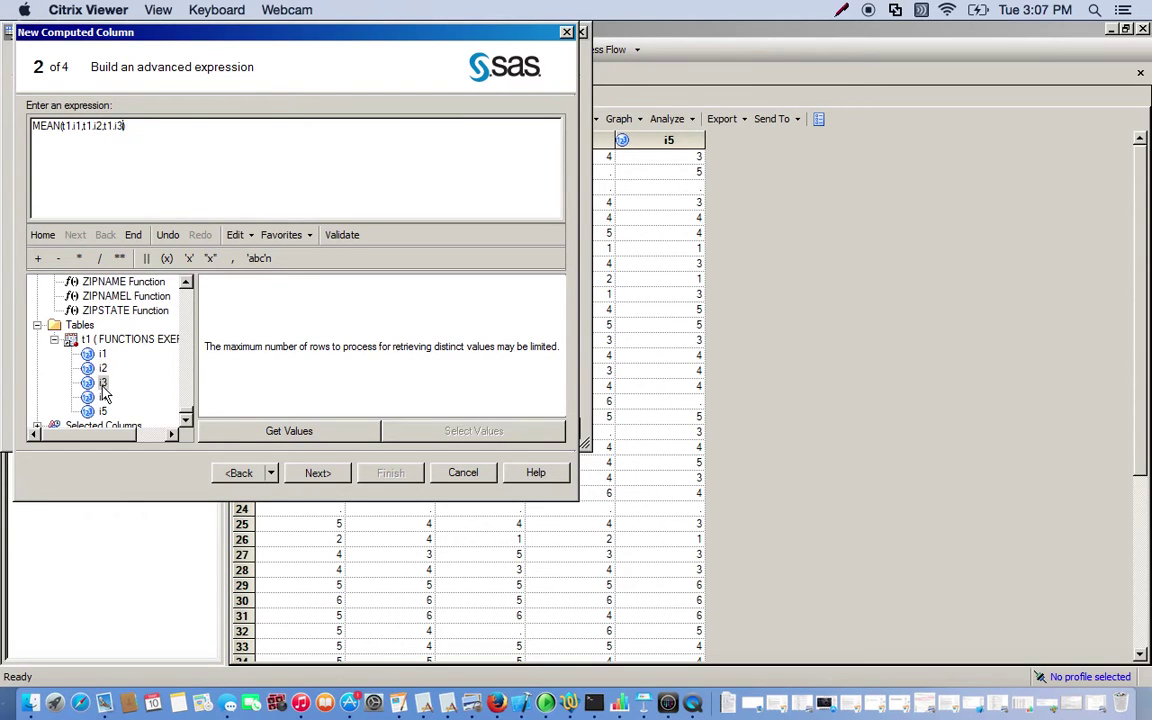
text(,)
double_click(102, 397)
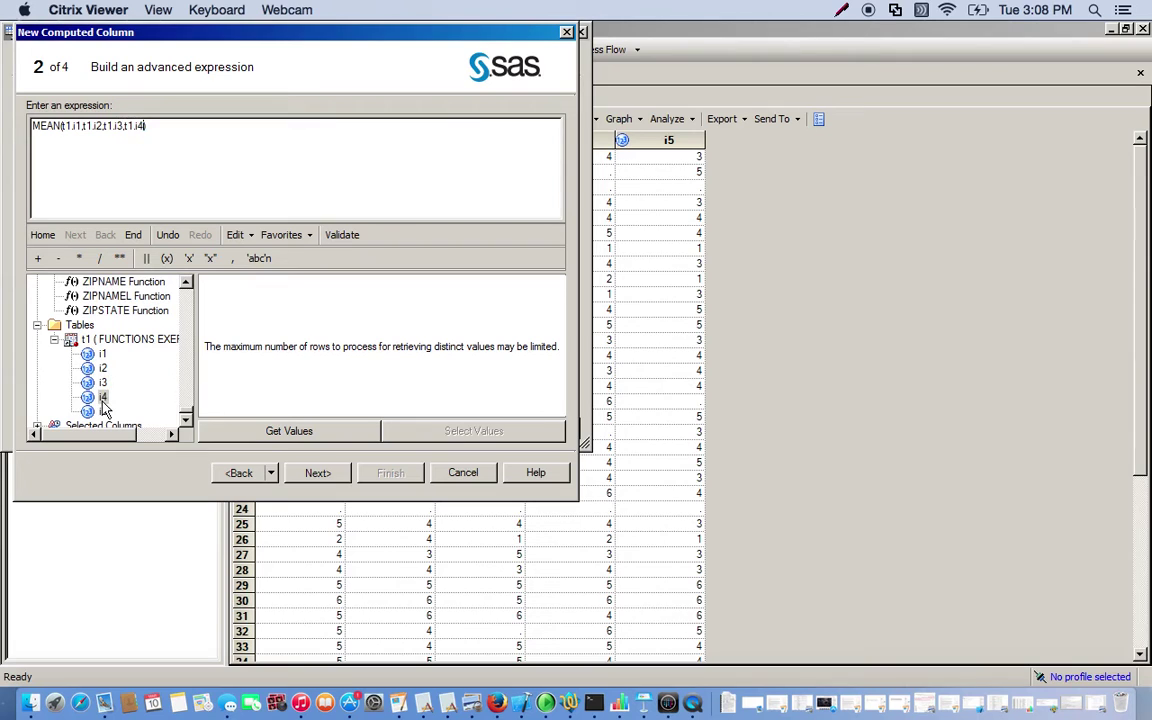
text(,)
double_click(101, 411)
click(317, 474)
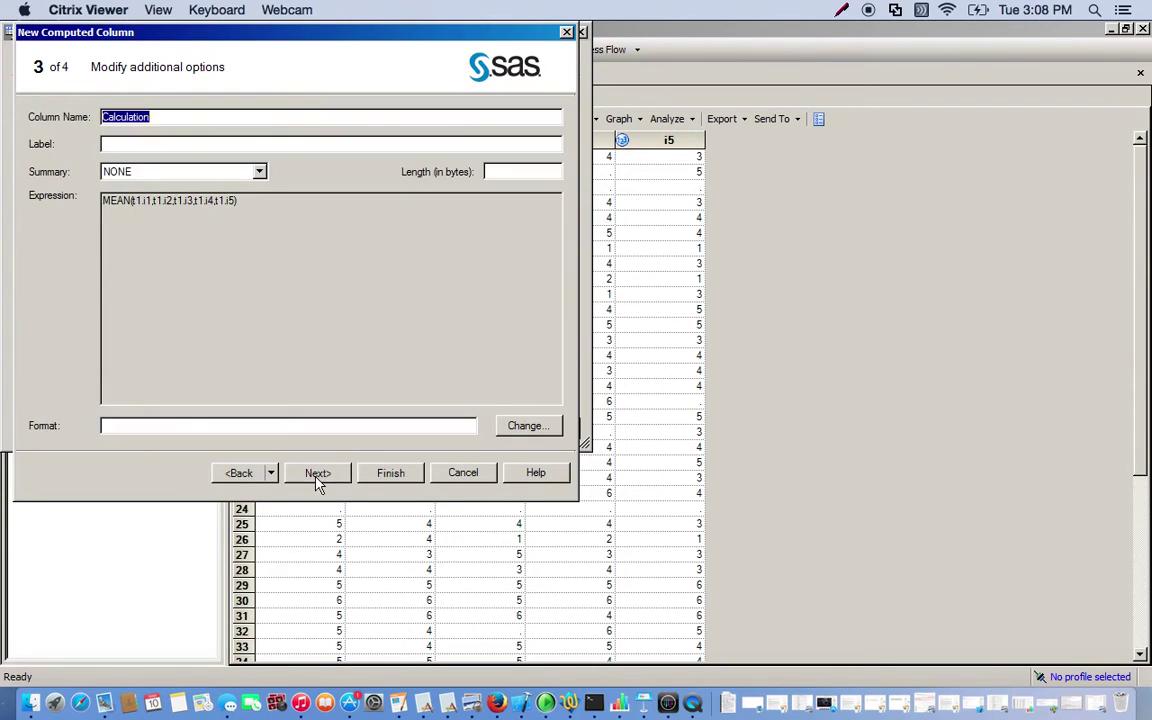
text(SUM)
click(389, 473)
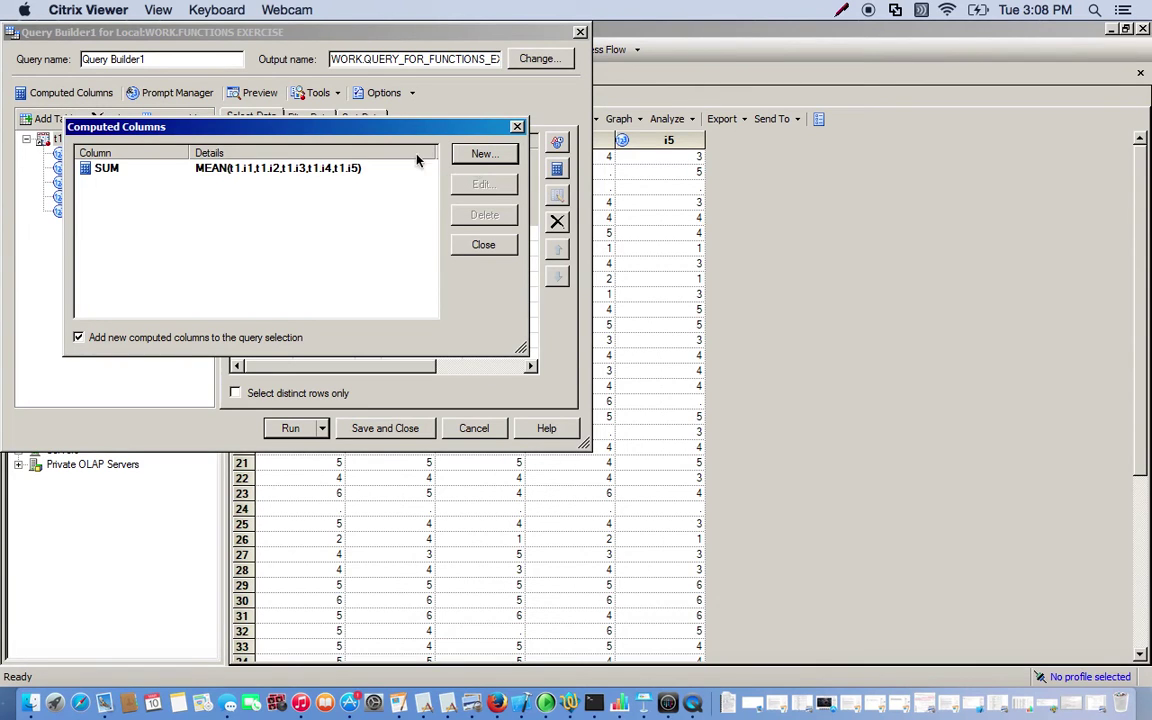
Edit the SUM computed column and change its name to MEAN.
click(255, 172)
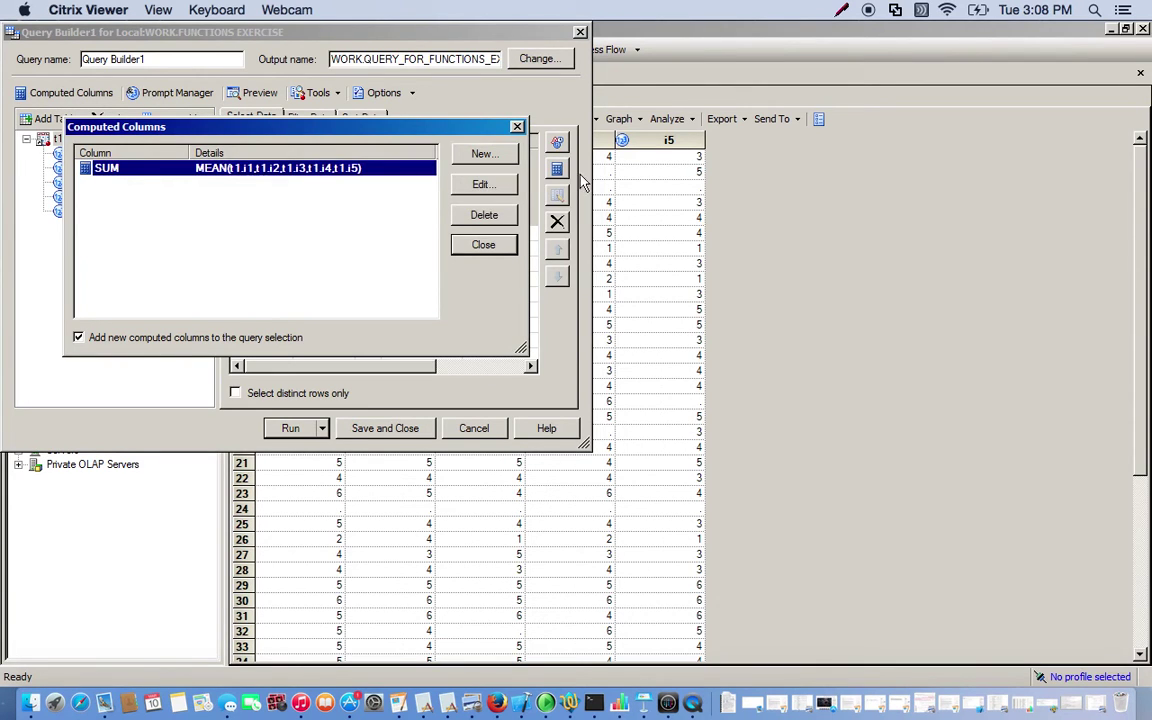
click(481, 184)
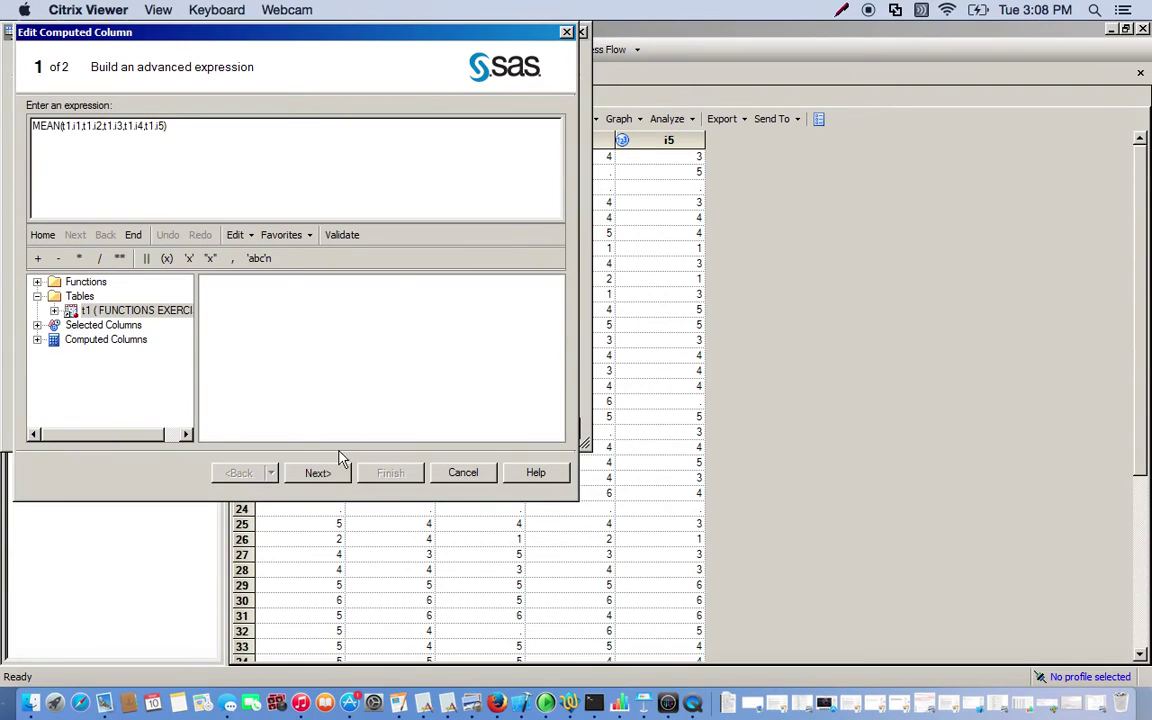
click(463, 472)
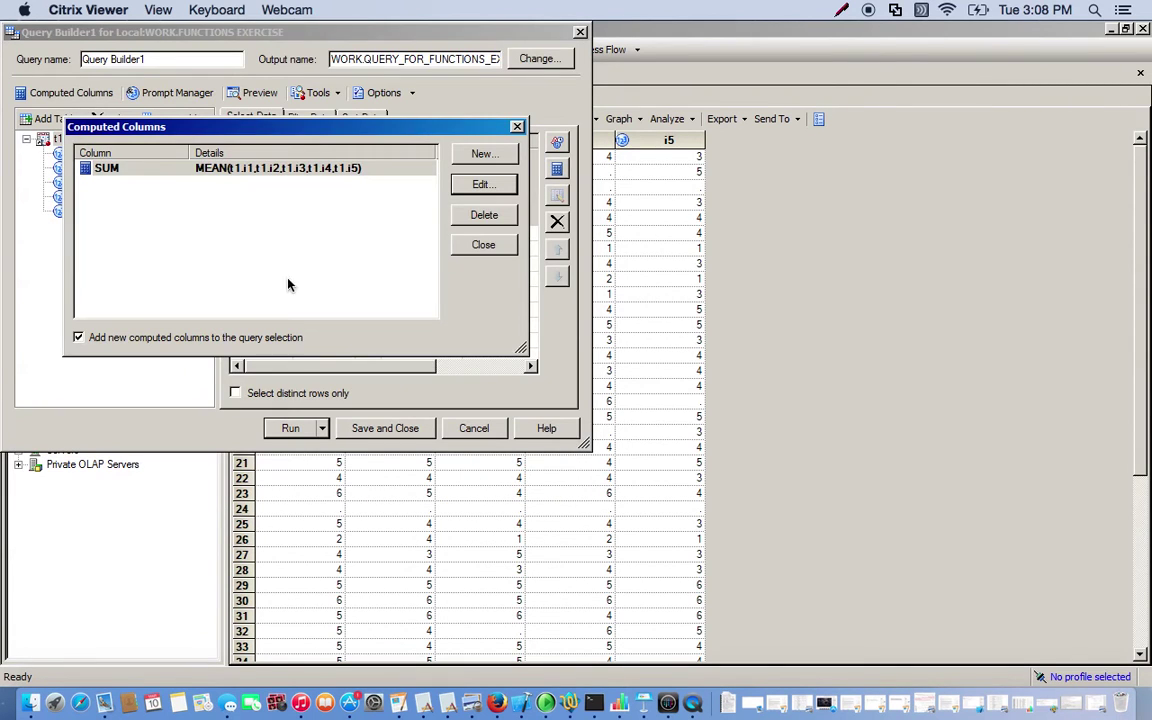
click(196, 174)
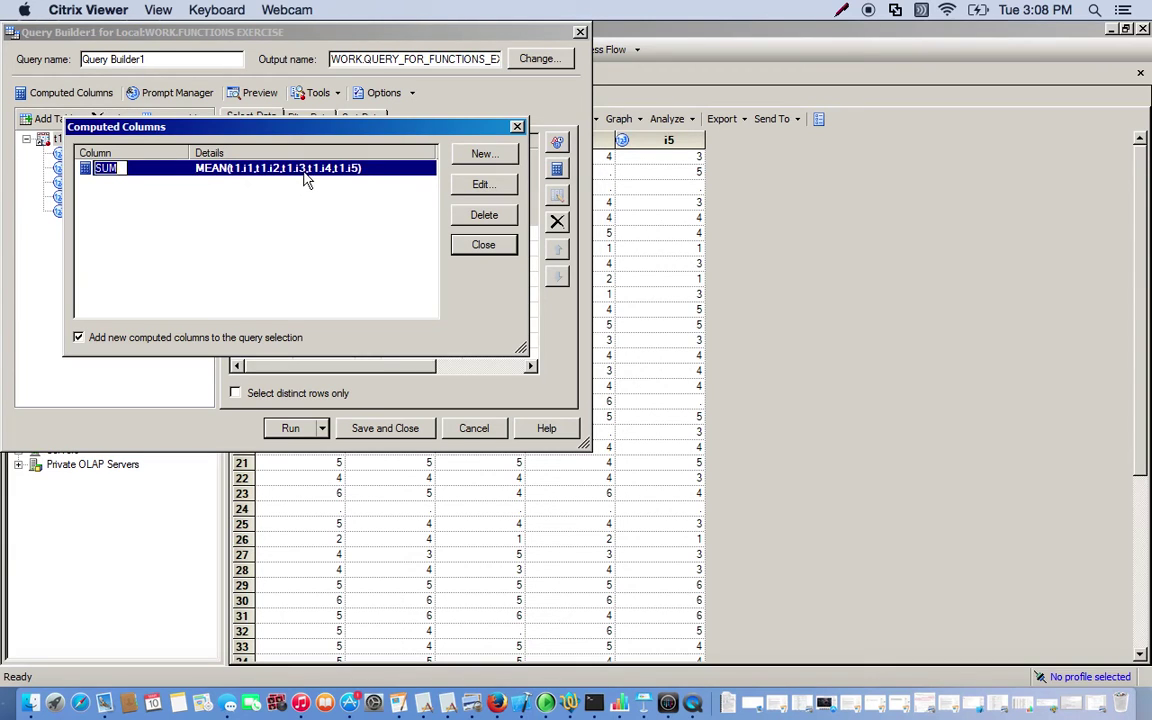
click(238, 210)
click(277, 170)
click(482, 186)
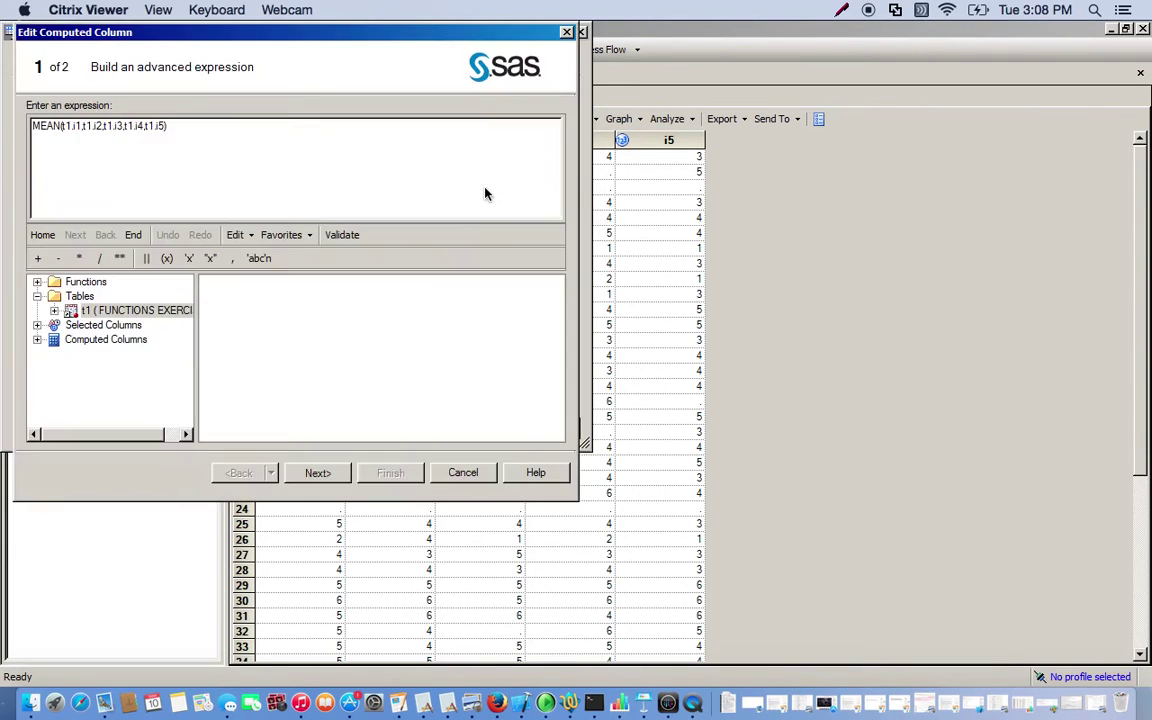
click(336, 474)
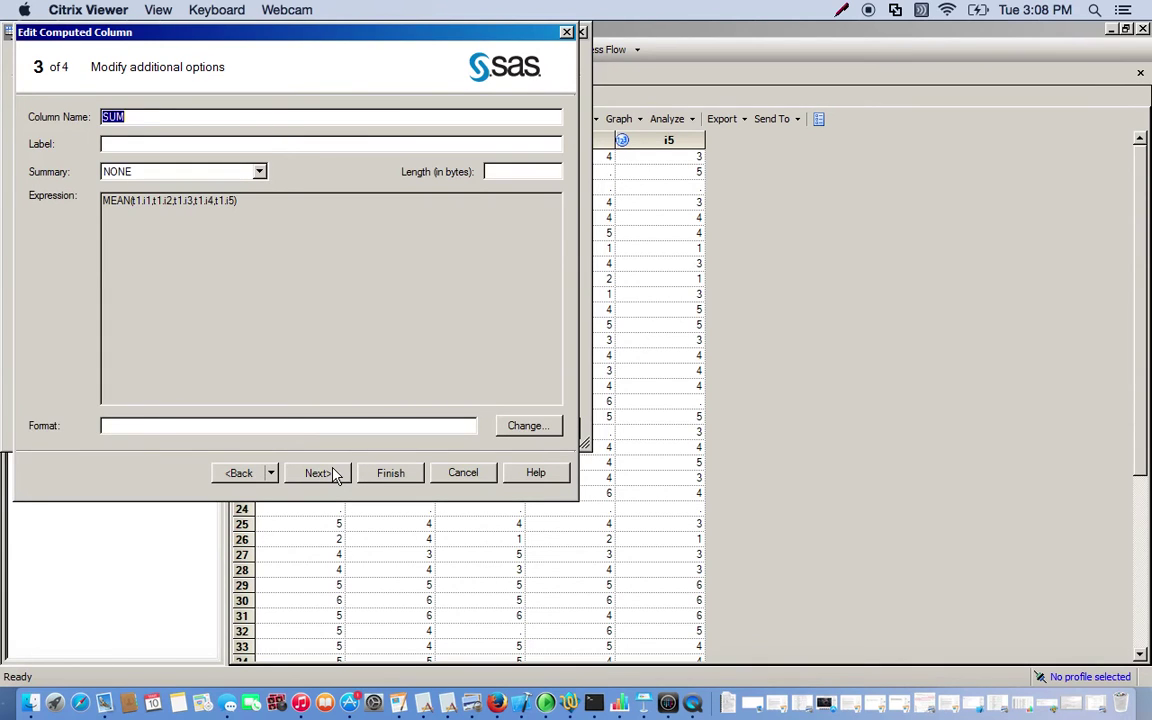
text(MEAN)
click(390, 473)
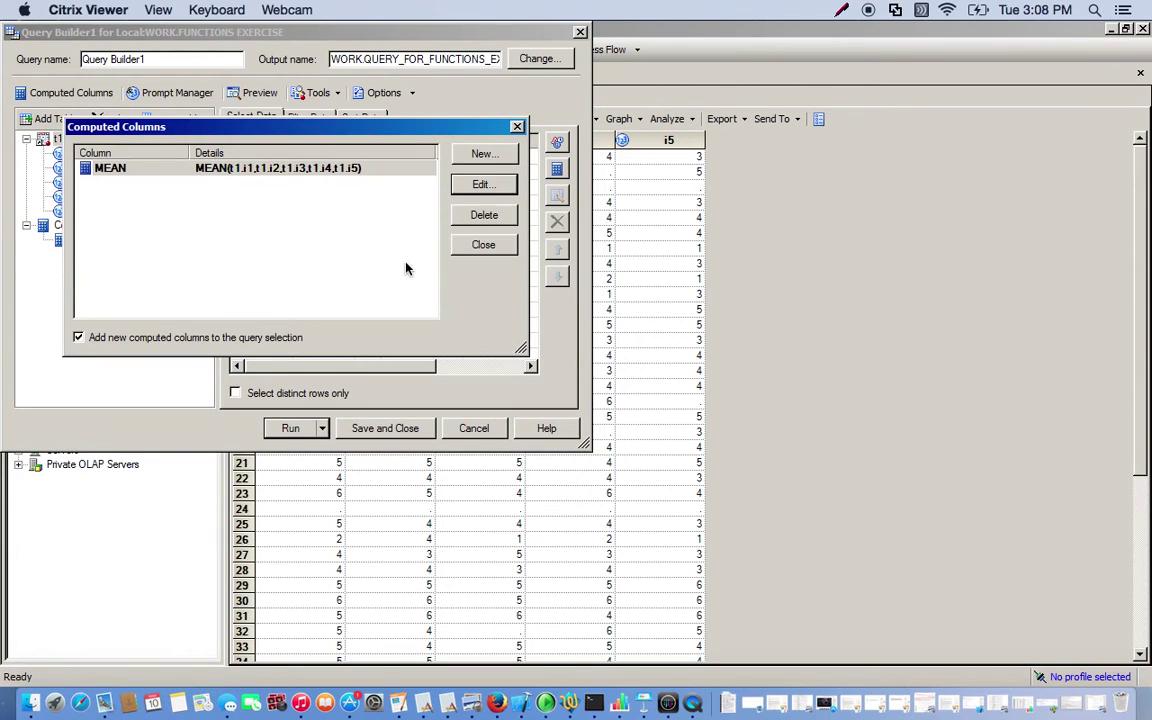
Start another advanced computed column and insert the SUM function.
click(481, 153)
click(90, 156)
click(316, 473)
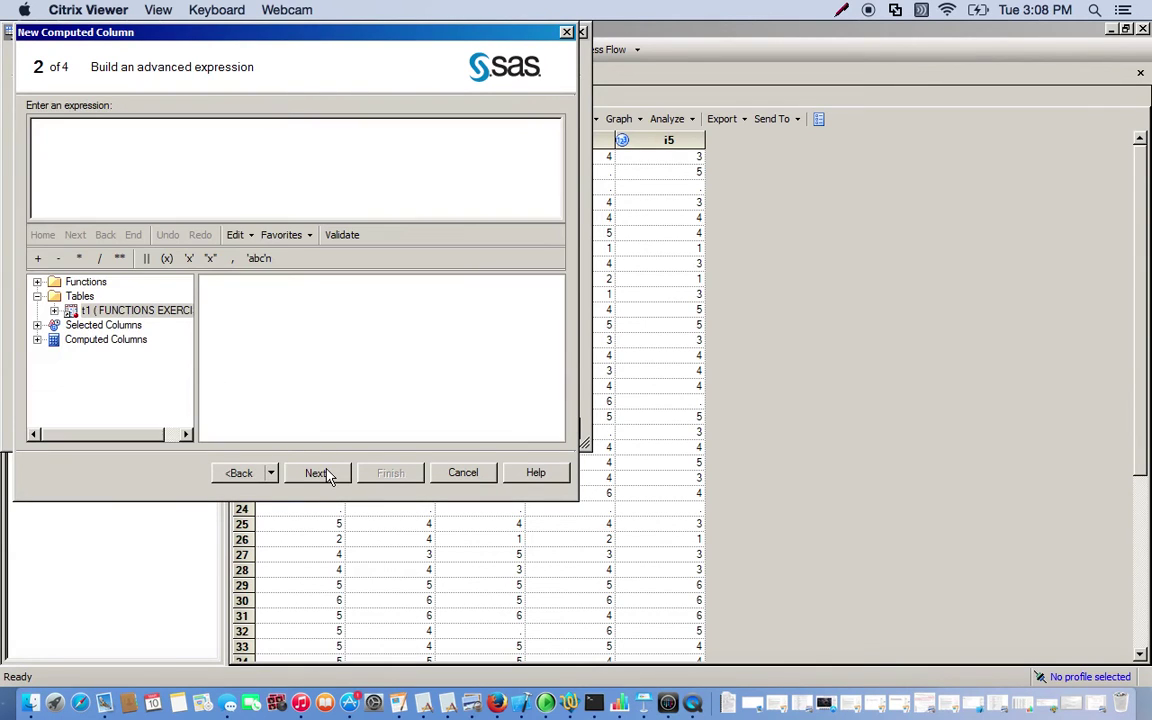
click(38, 282)
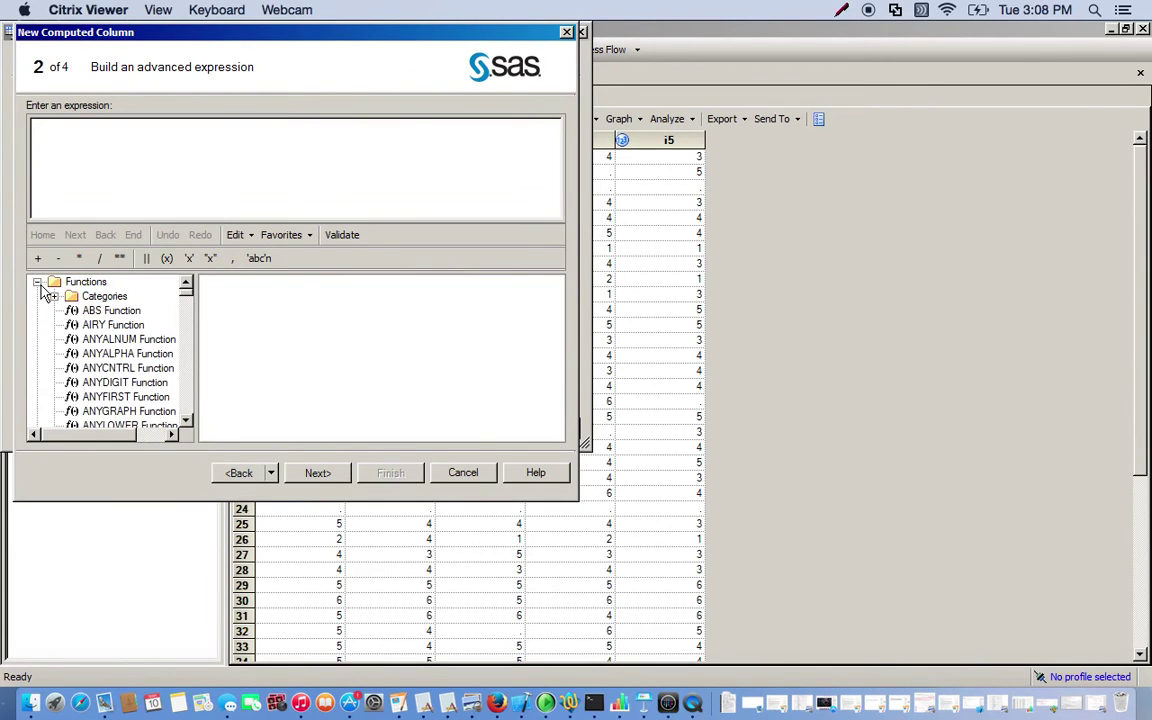
text(sub)
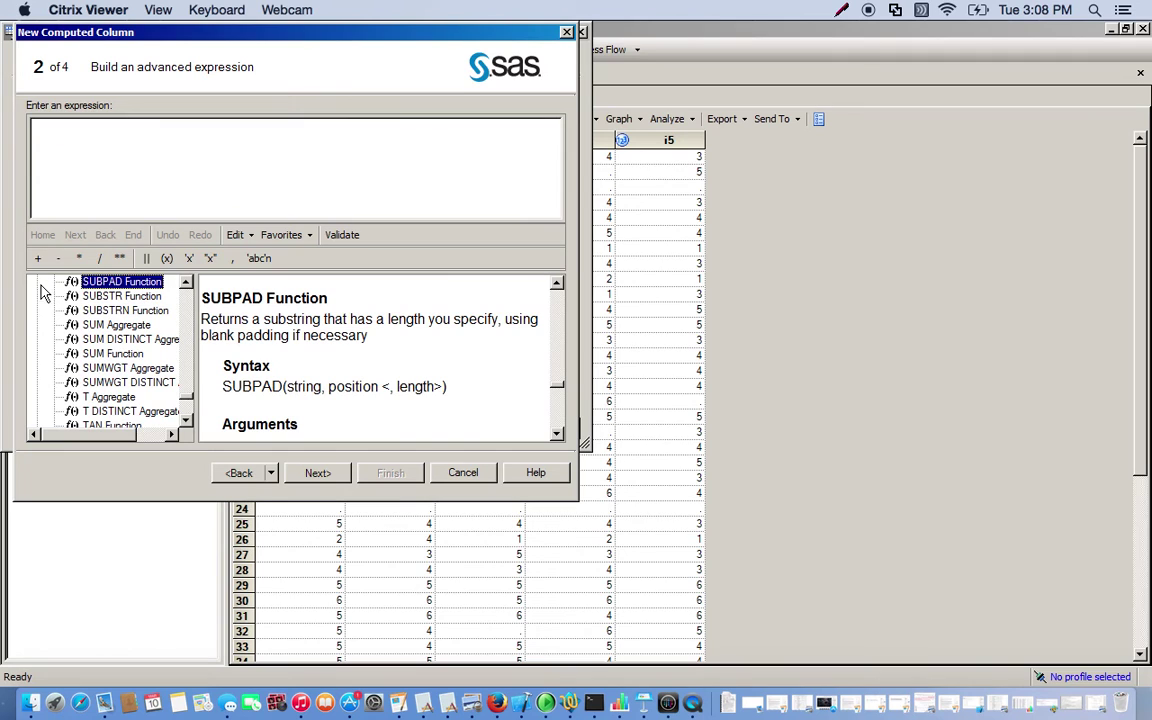
double_click(129, 356)
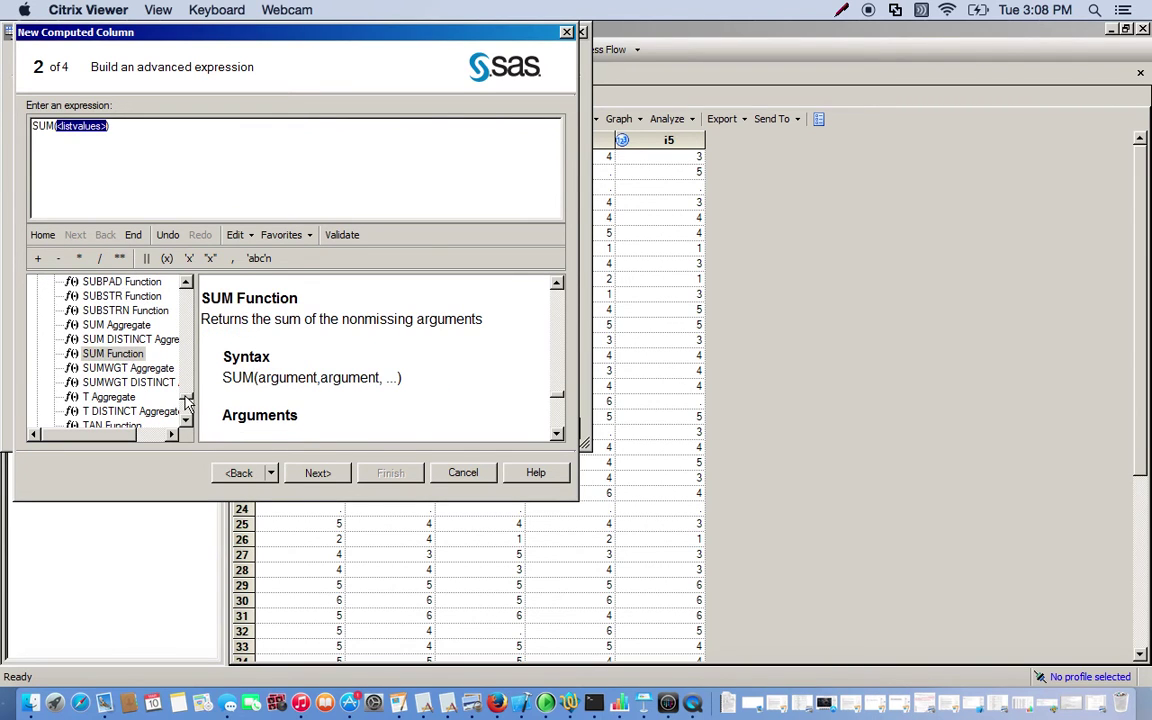
Build SUM(t1.i1,t1.i2,t1.i3,t1.i4,t1.i5) and name the column SUM.
drag(186, 398, 183, 417)
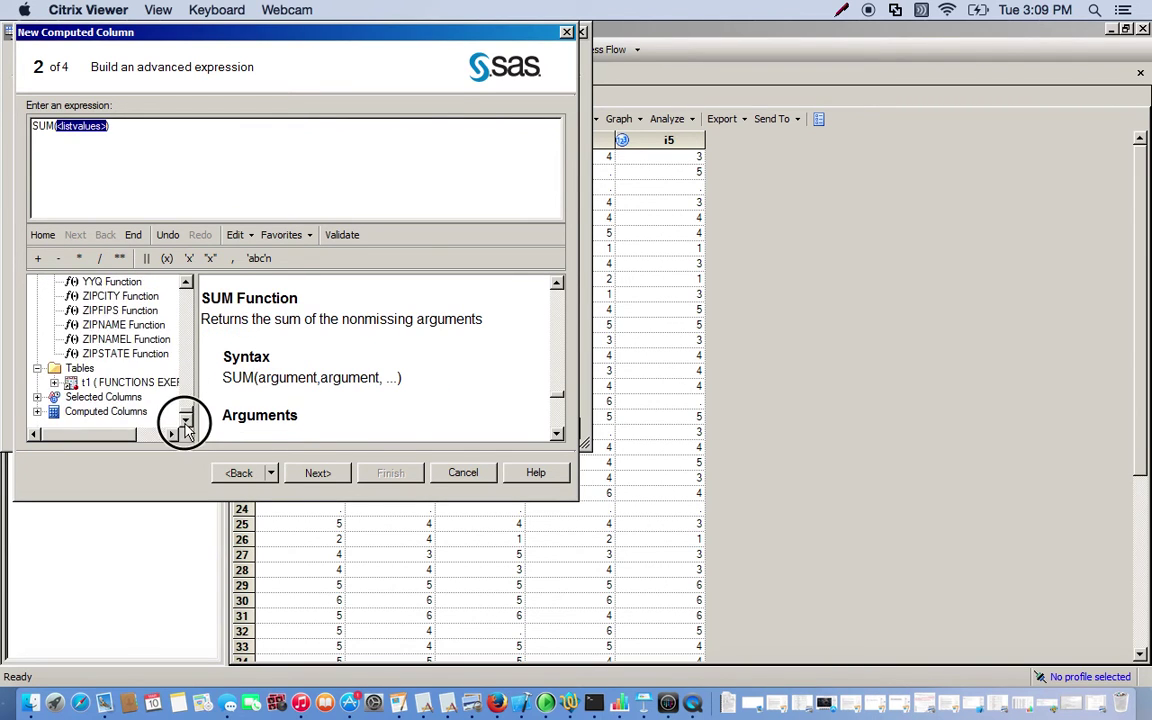
click(53, 386)
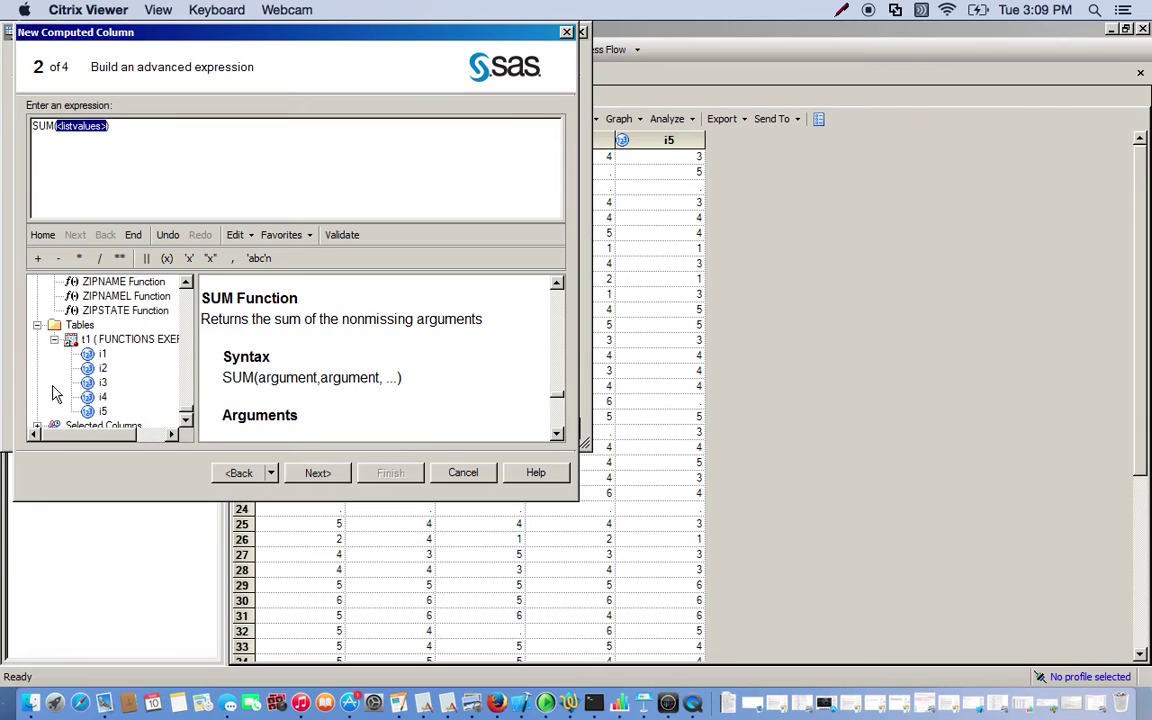
double_click(102, 356)
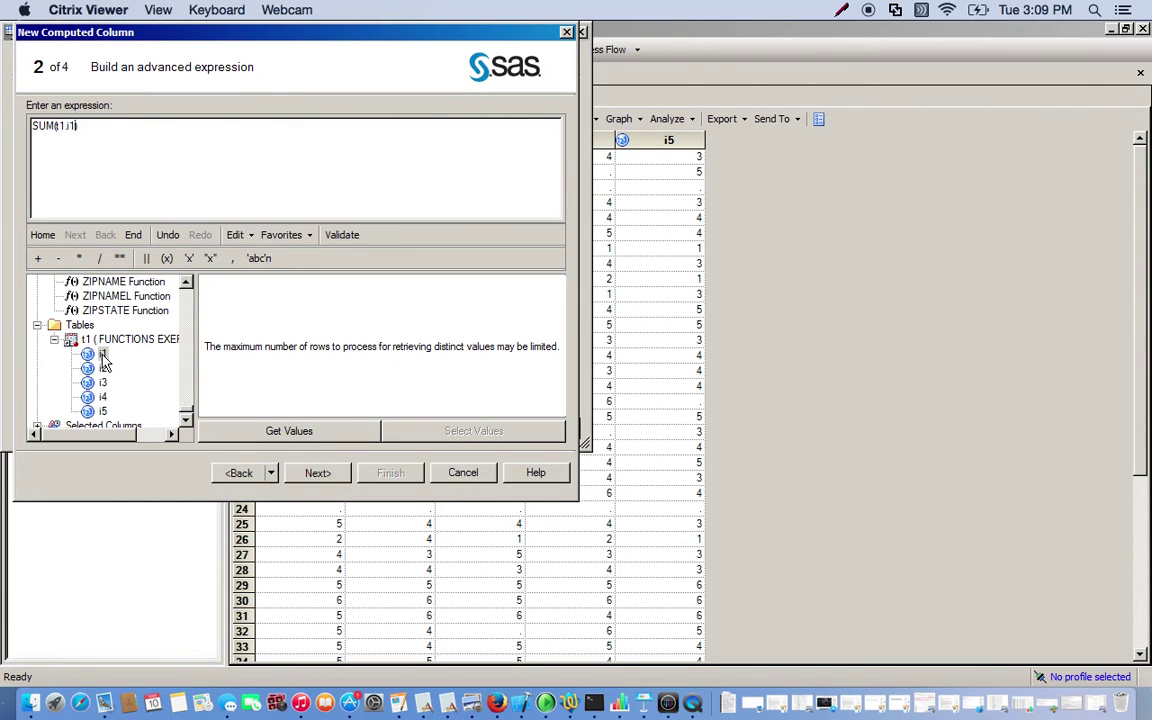
text(,)
double_click(103, 369)
text(,)
double_click(103, 383)
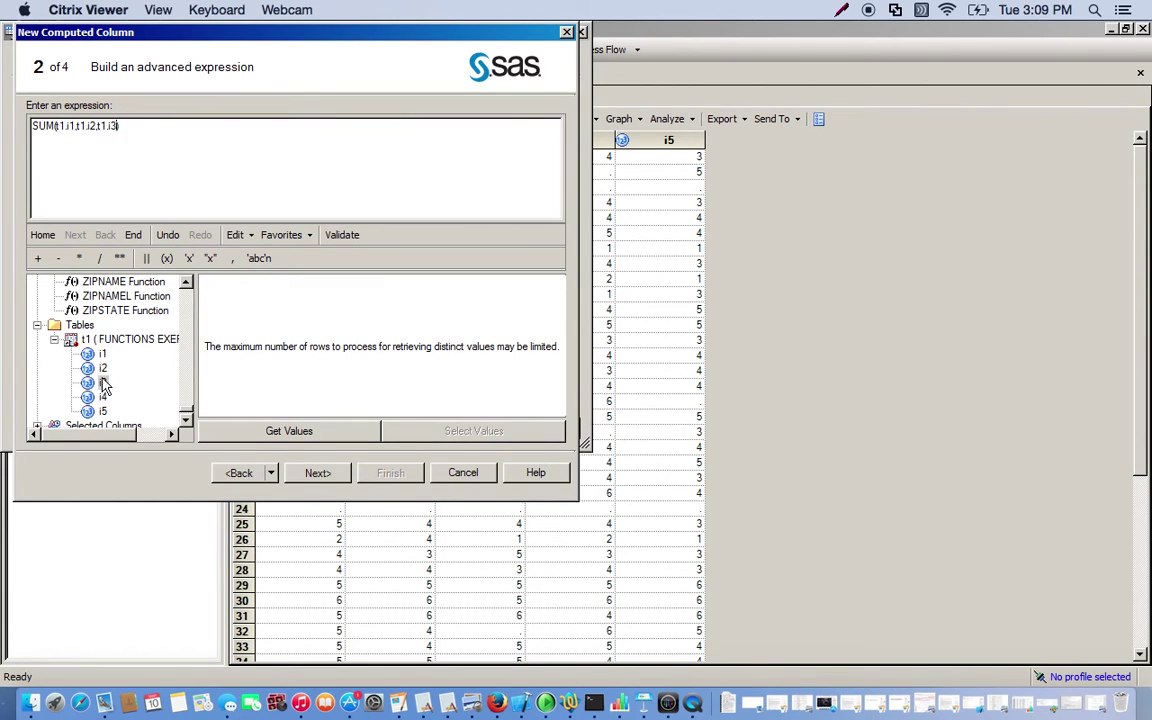
text(,)
double_click(103, 397)
text(,)
double_click(103, 411)
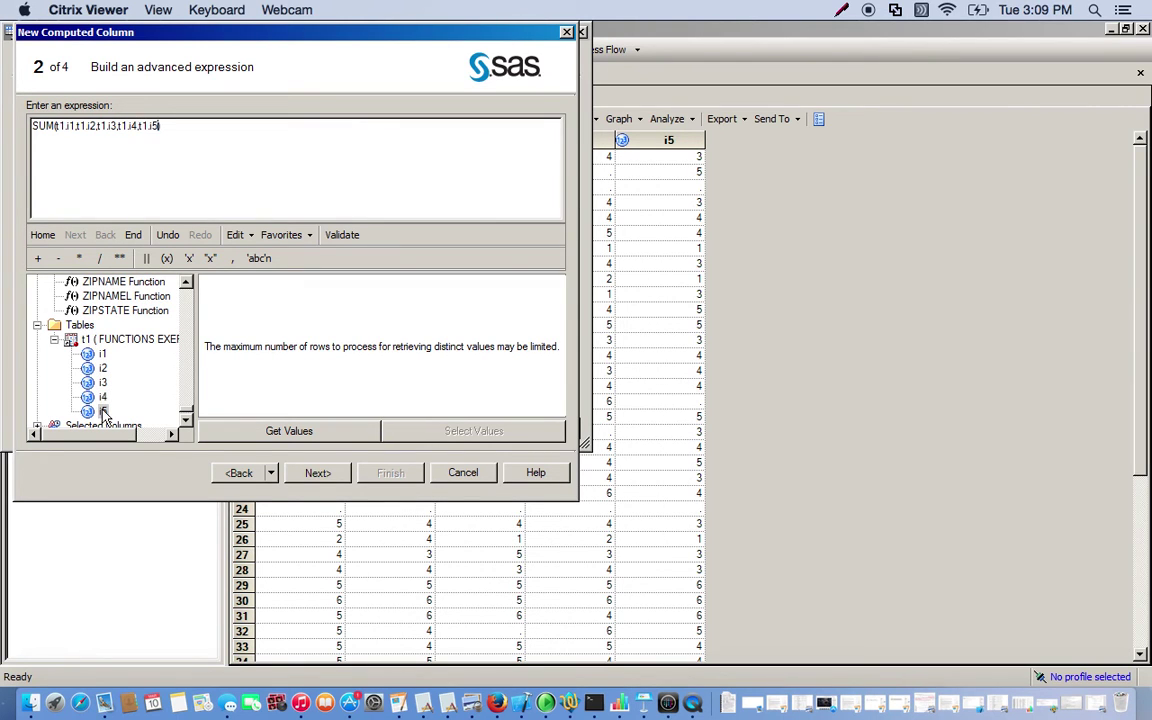
click(318, 473)
text(SUM)
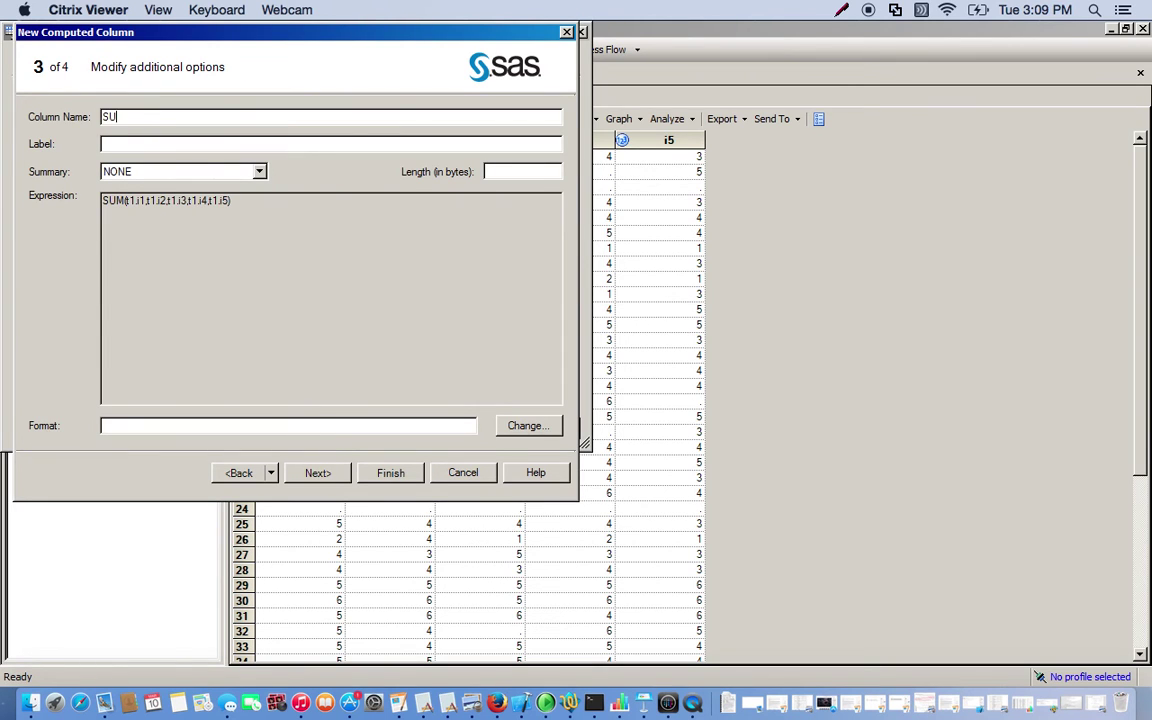
click(416, 478)
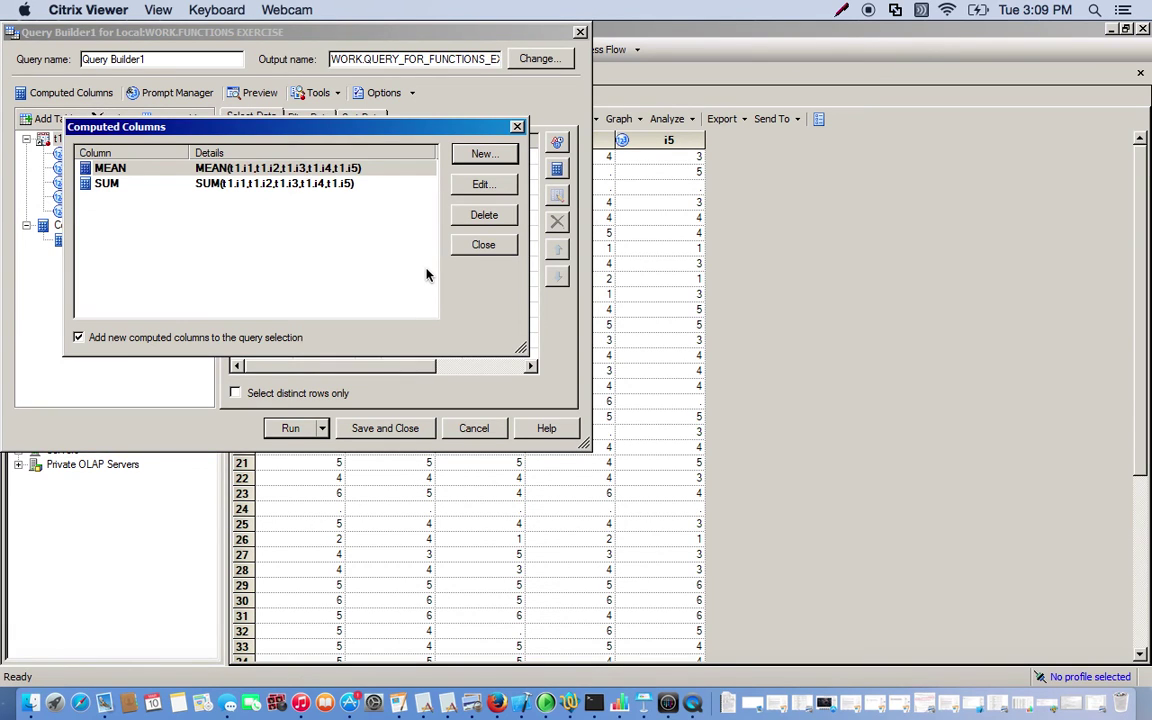
Start another advanced computed column and insert the NMISS function.
click(477, 153)
click(90, 153)
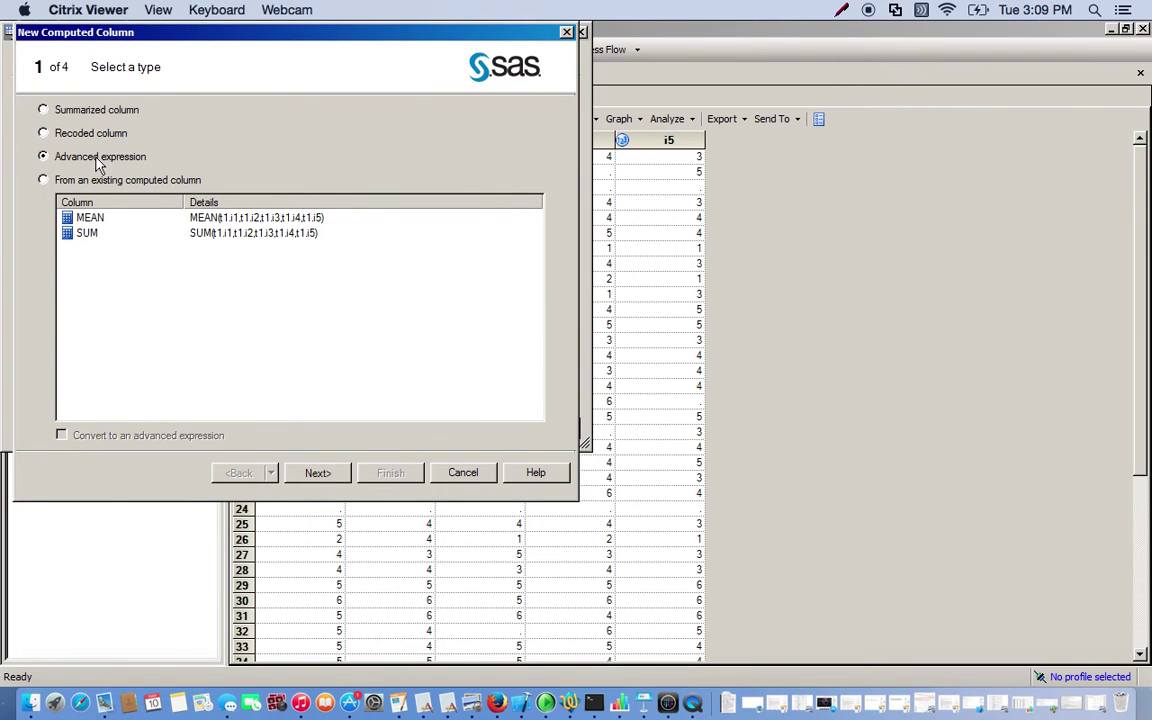
click(306, 472)
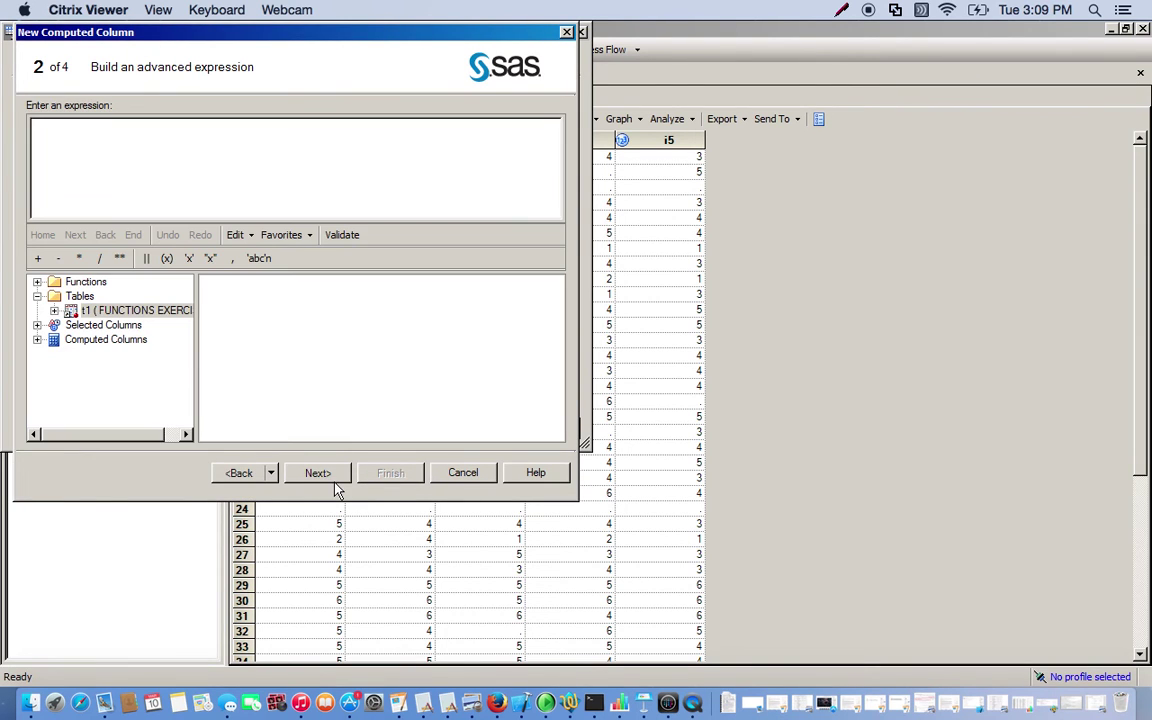
click(37, 282)
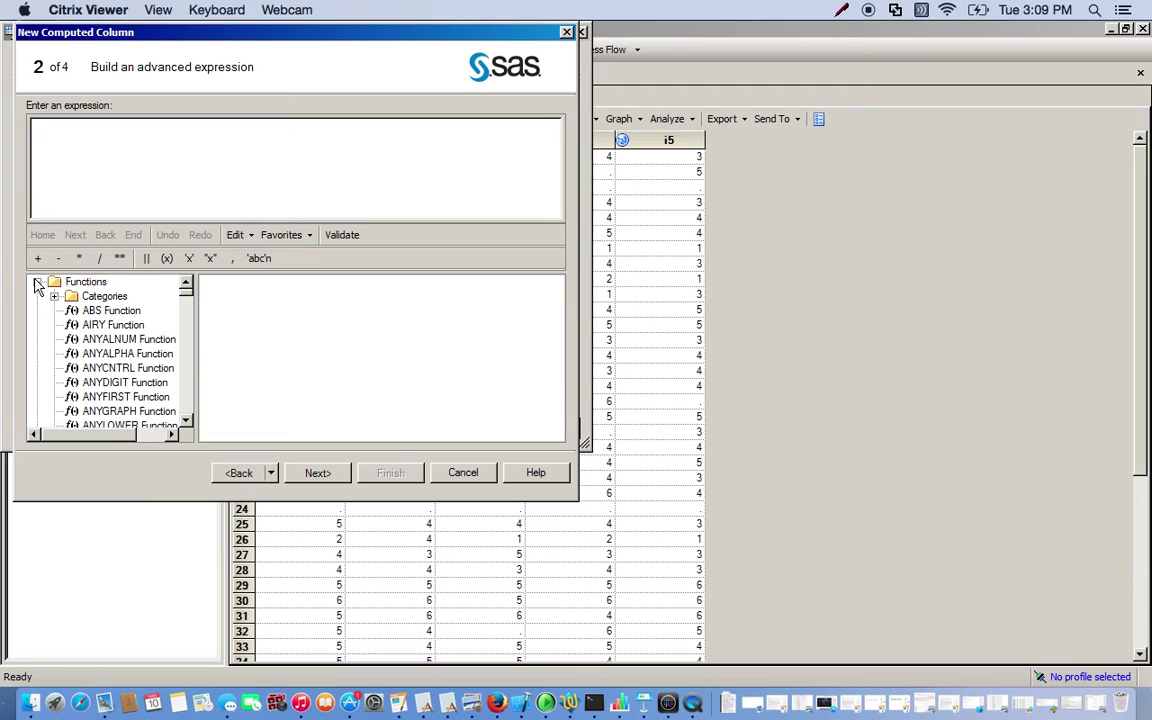
click(88, 325)
key(n)
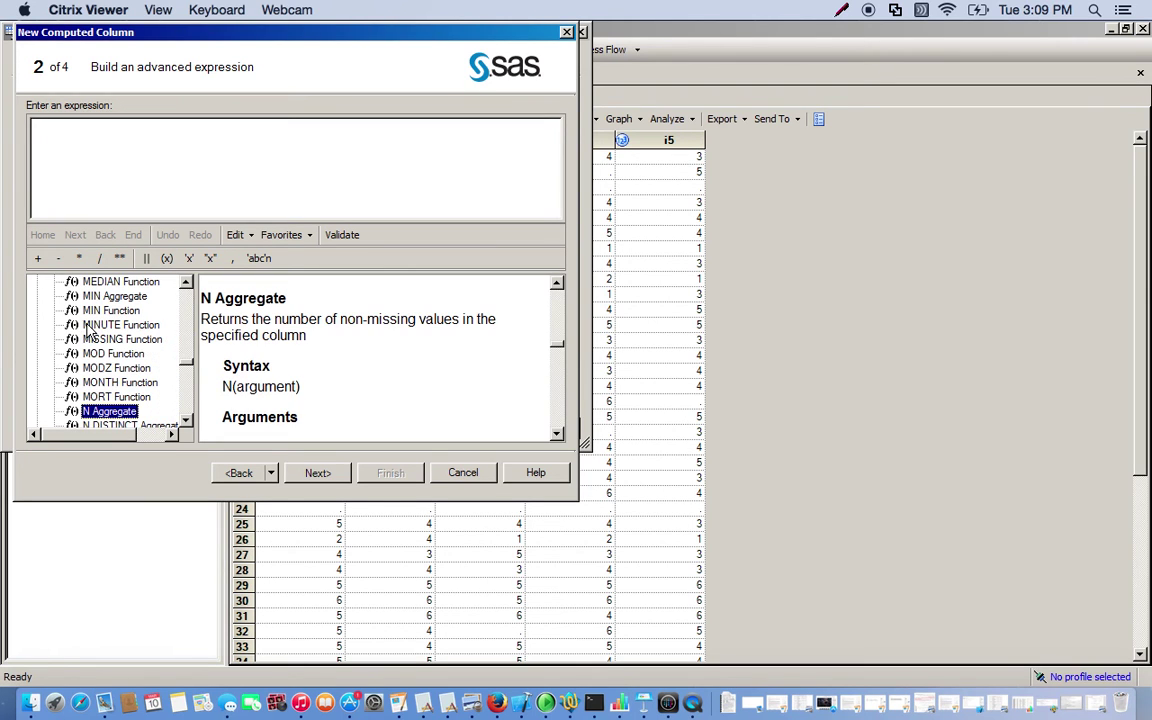
scroll(180, 420, down, 5)
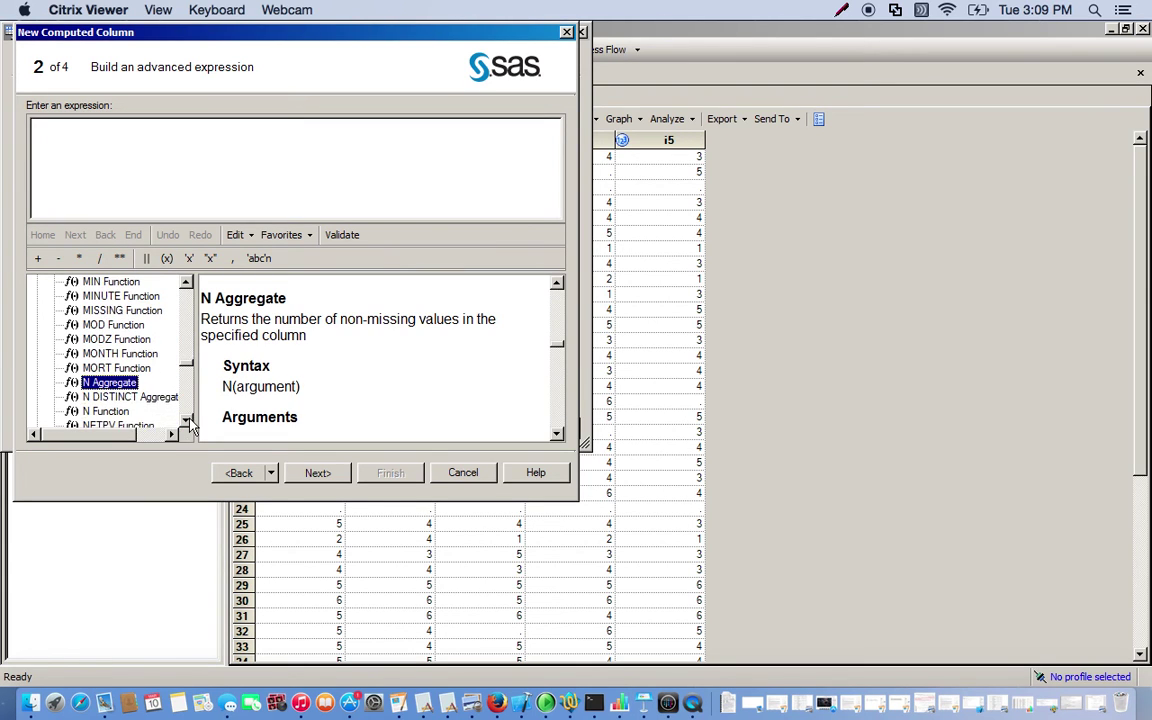
scroll(190, 425, down, 3)
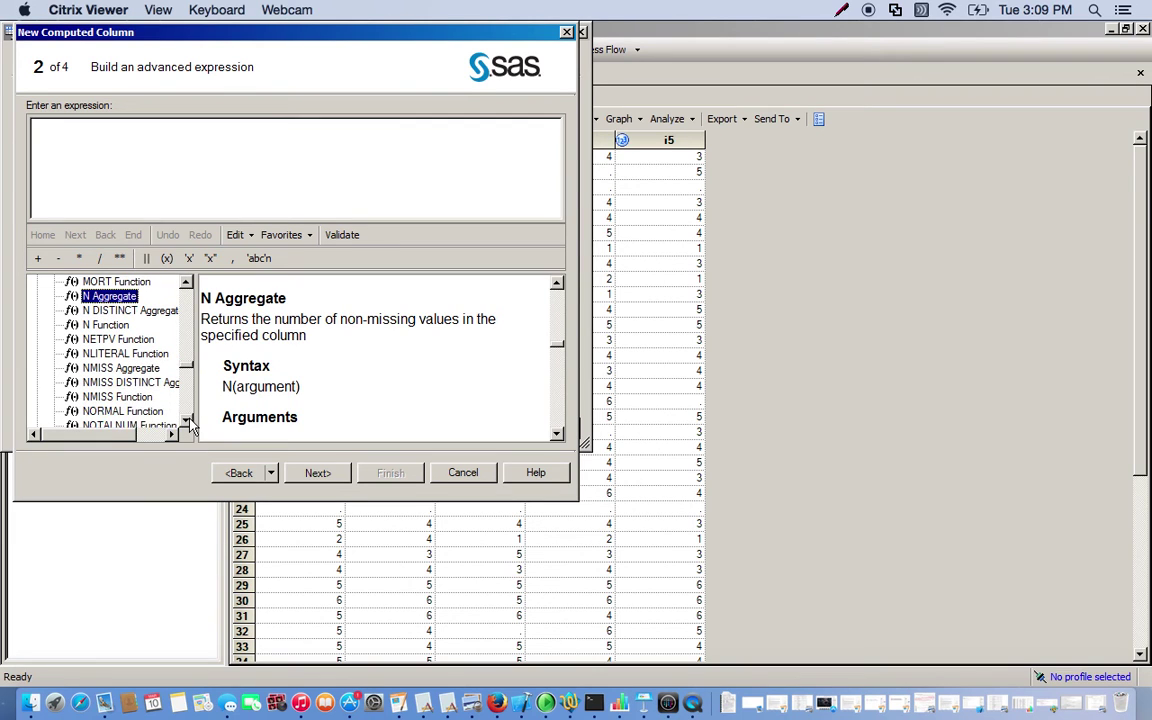
click(108, 398)
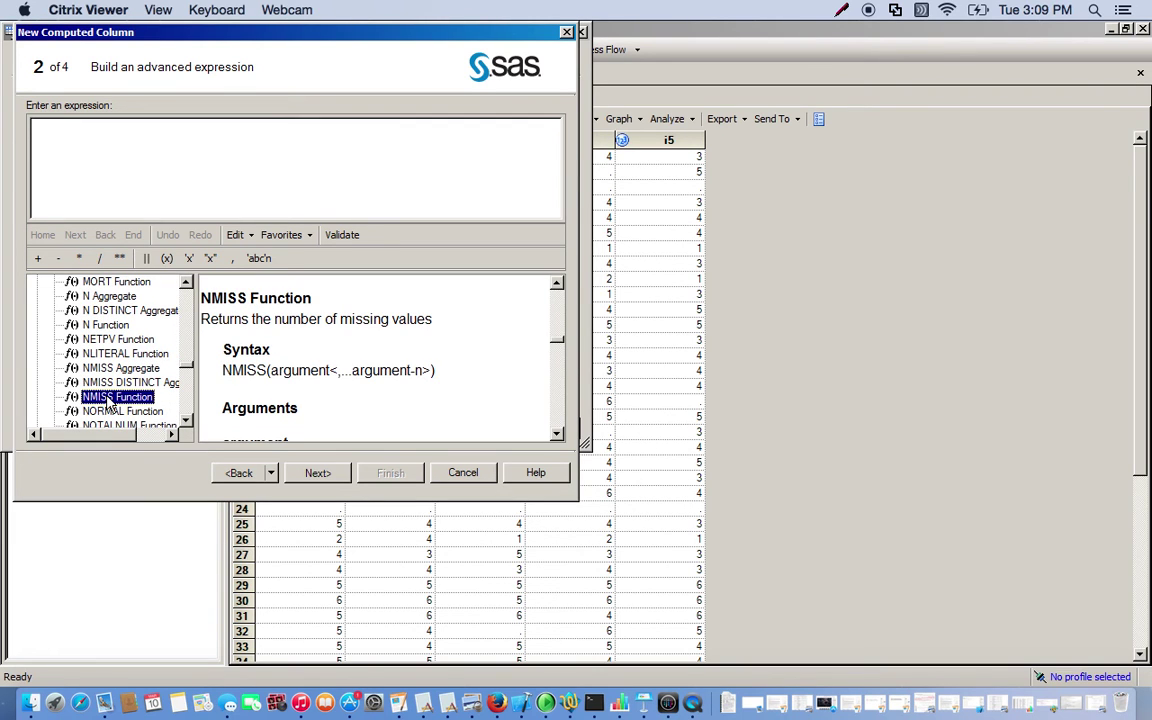
double_click(110, 398)
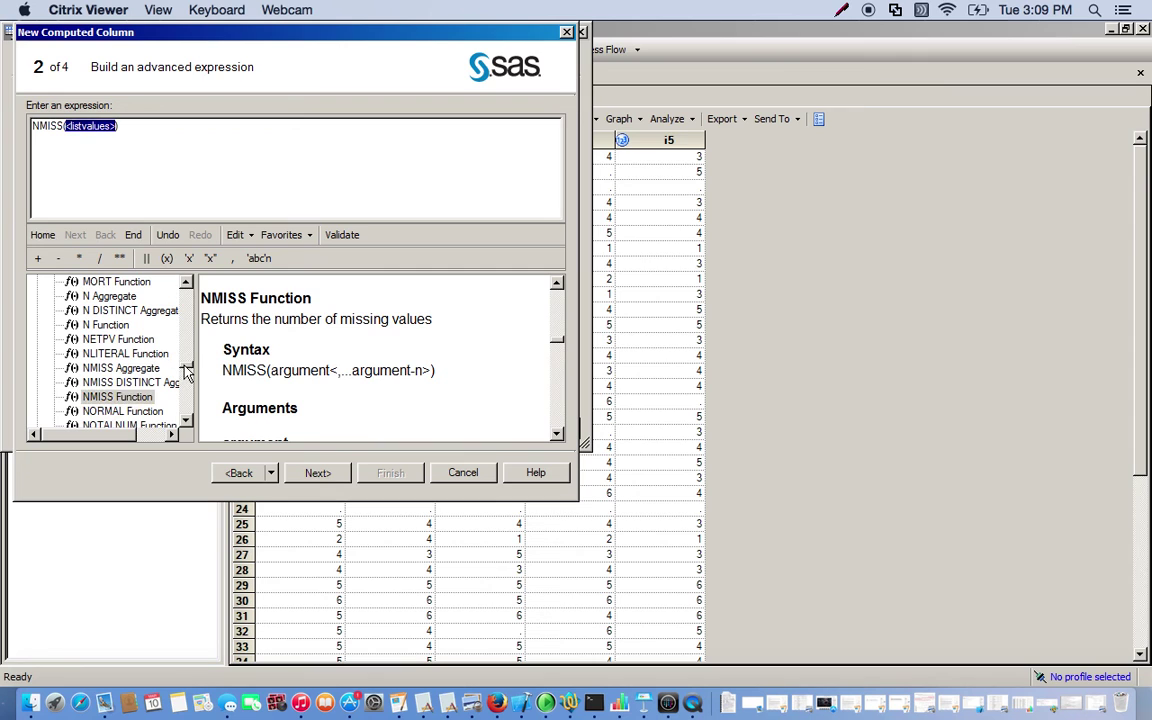
Fill NMISS with t1.i1 through t1.i5 as its arguments.
drag(186, 364, 190, 443)
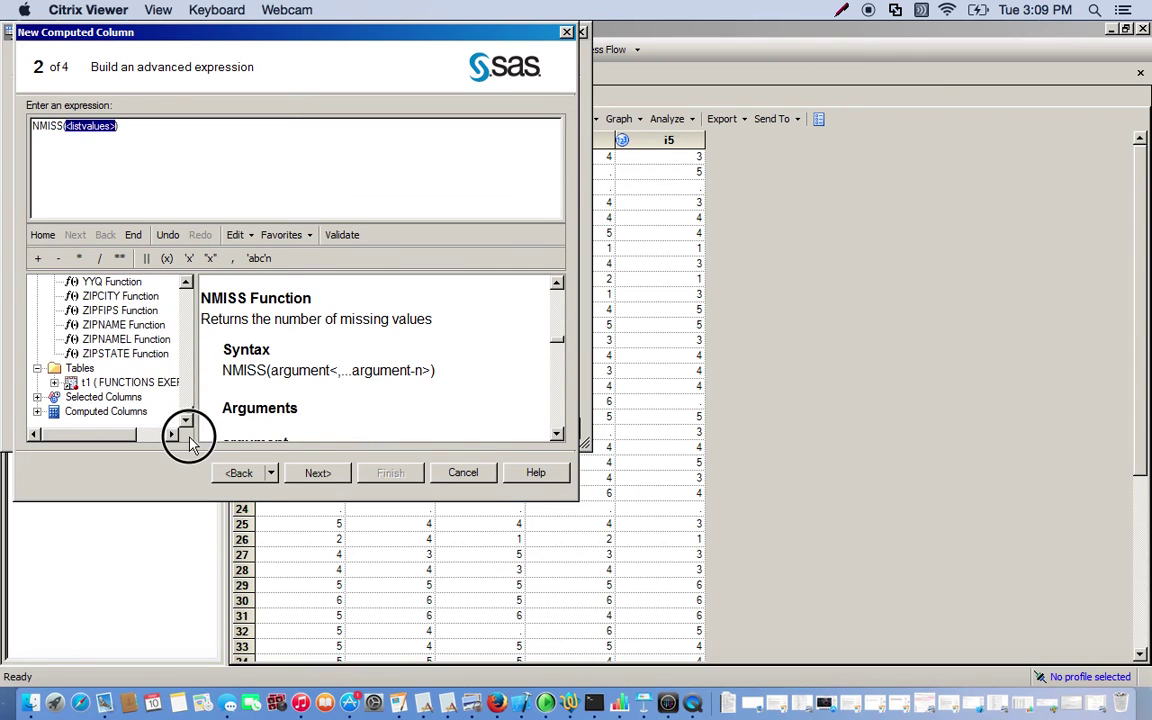
click(54, 382)
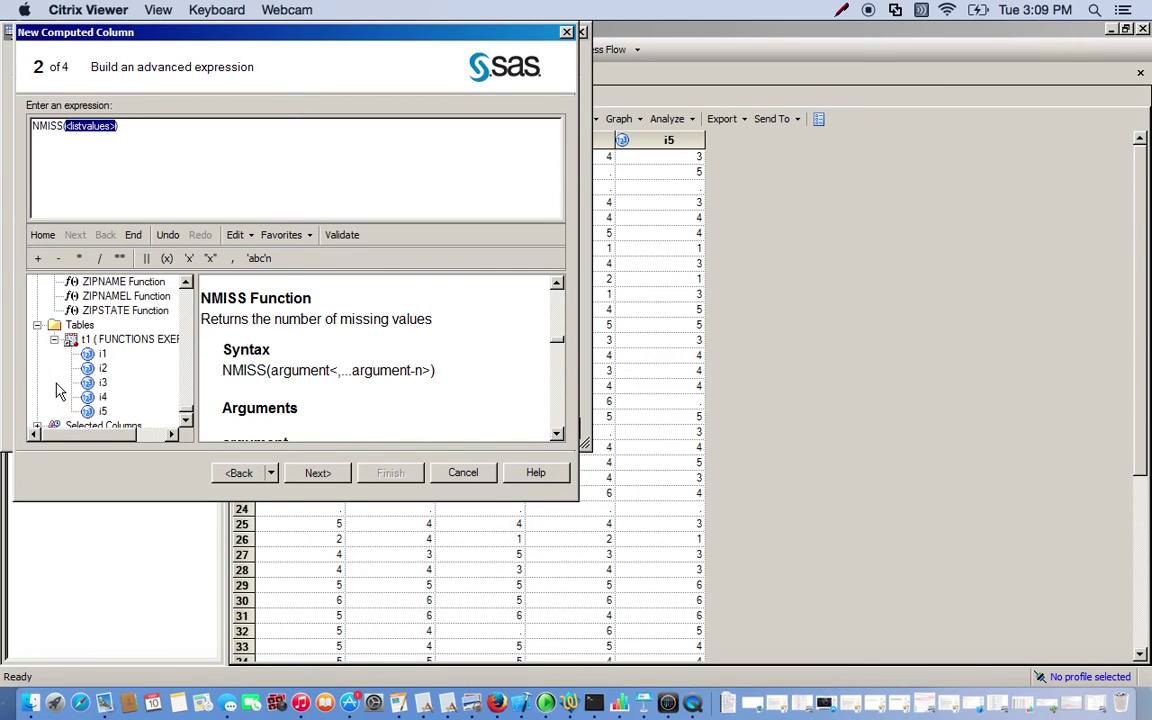
double_click(101, 356)
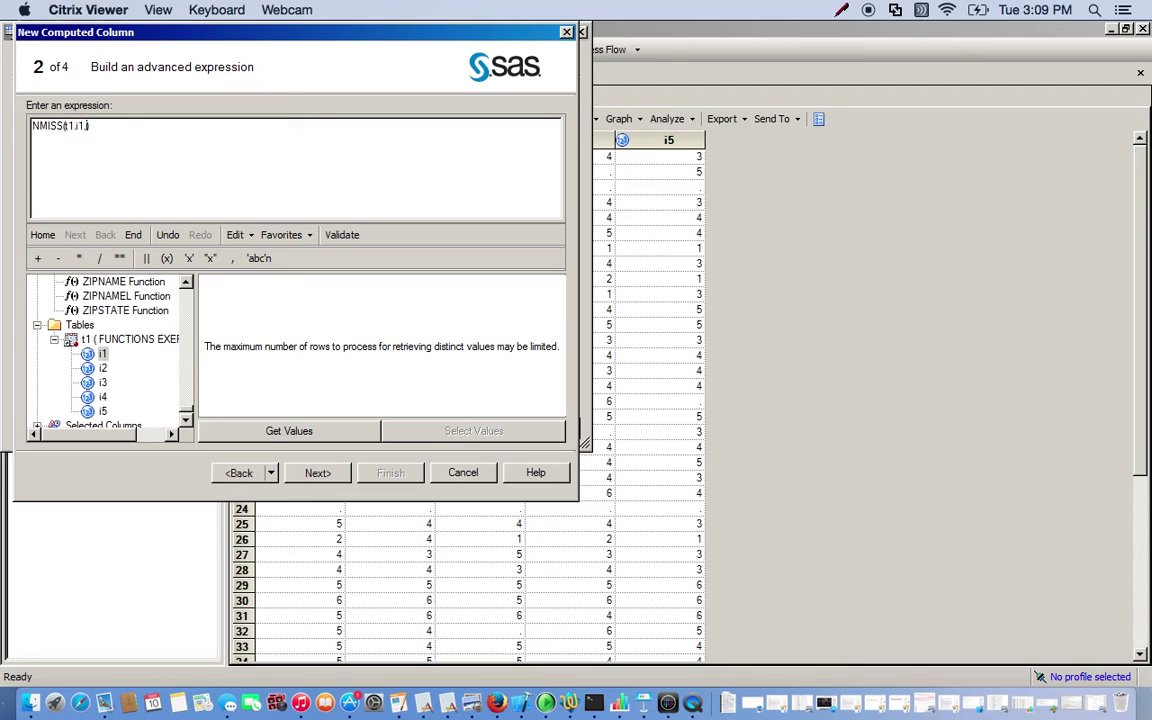
text(,)
double_click(103, 369)
text(,)
double_click(102, 382)
text(,)
double_click(102, 397)
text(,)
double_click(103, 411)
Name the column Number_Missing, finish it, and close the Computed Columns list.
click(317, 473)
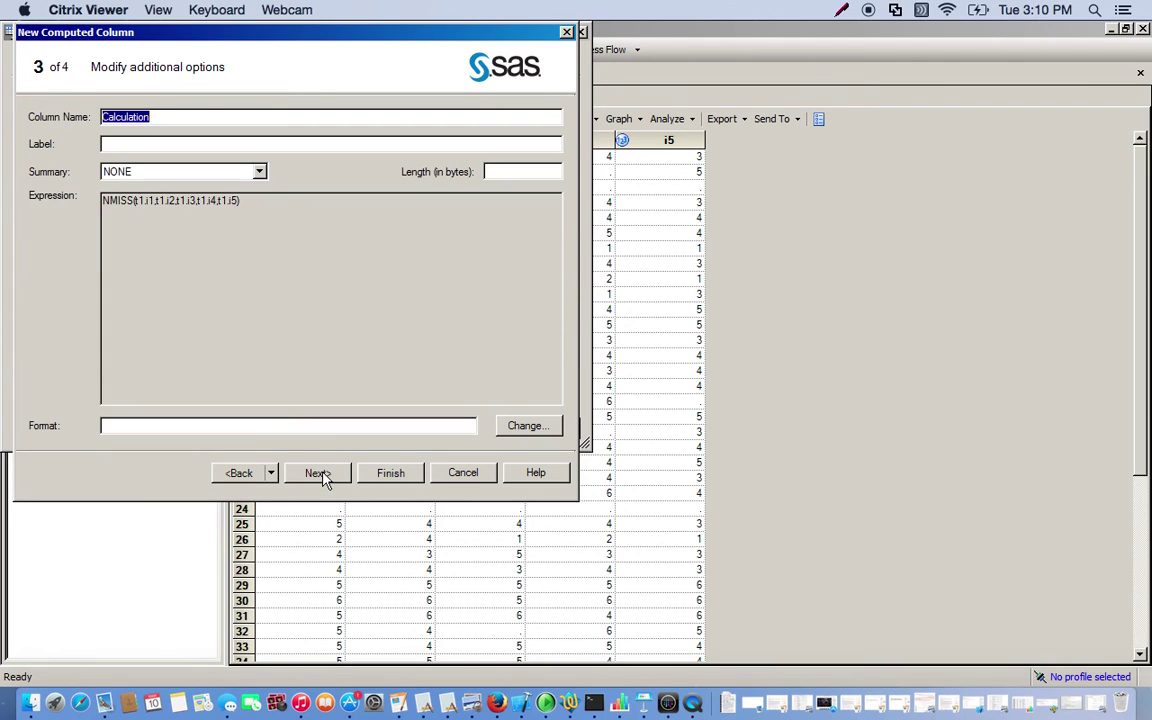
text(Number_Missing)
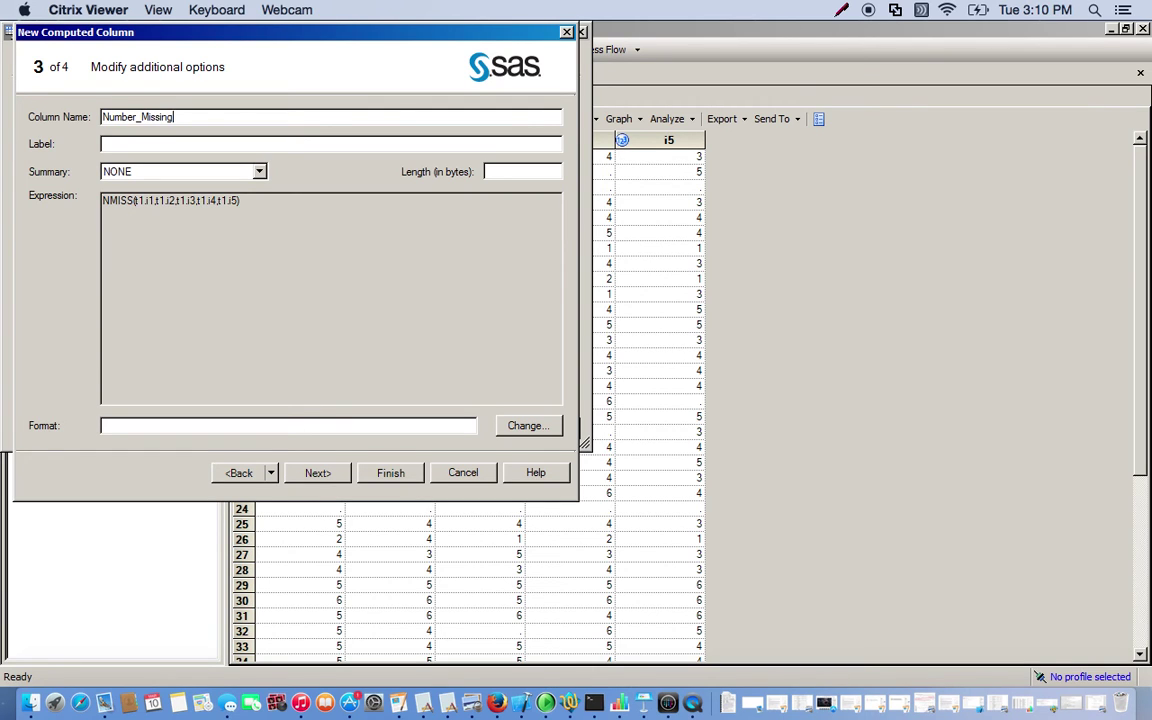
click(318, 473)
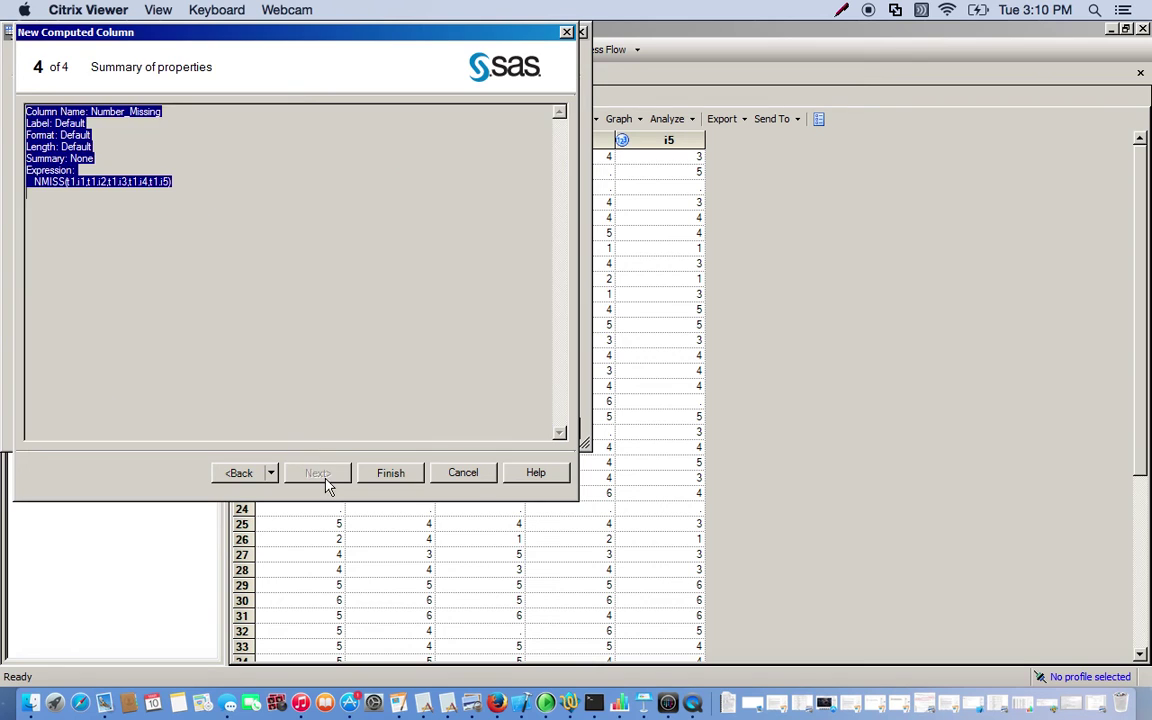
click(390, 474)
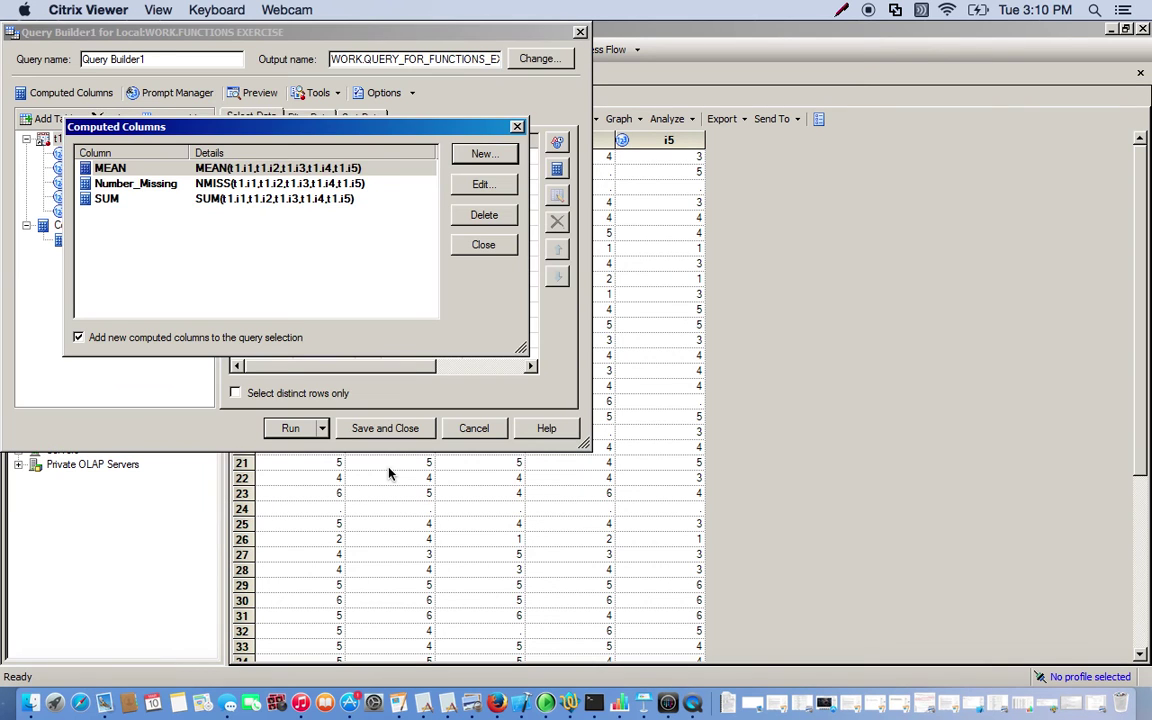
click(484, 245)
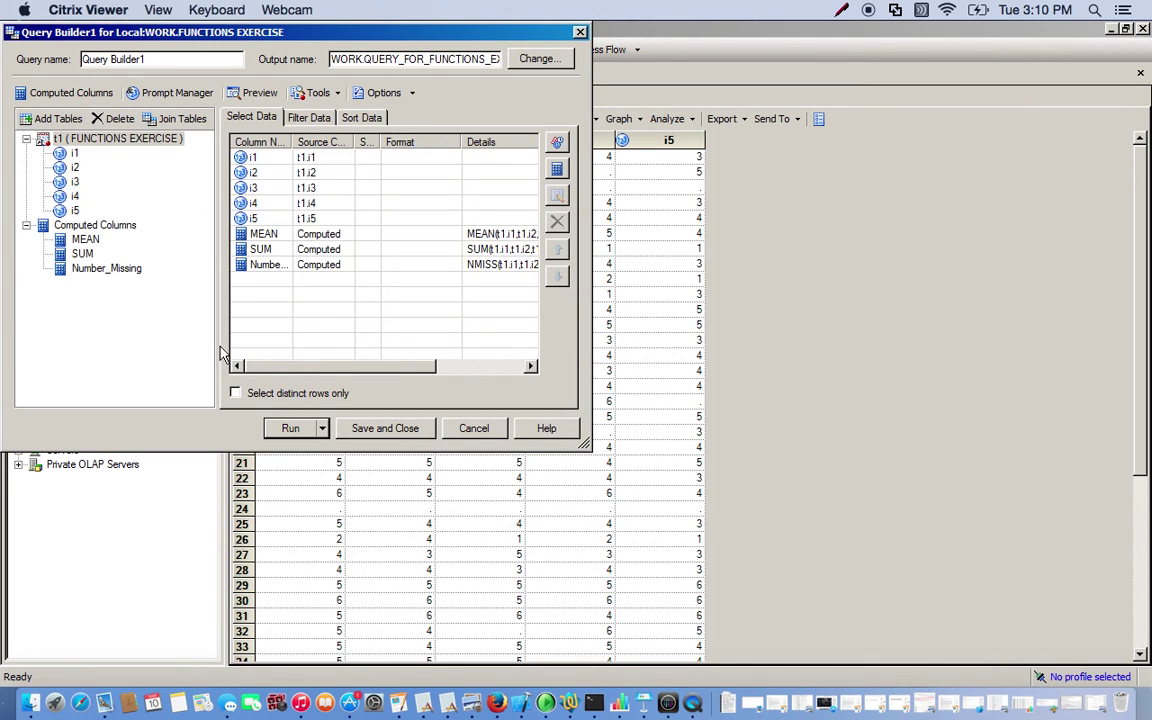
Run the query and check missing-value rows against the MEAN, SUM and Number_Missing results.
click(290, 428)
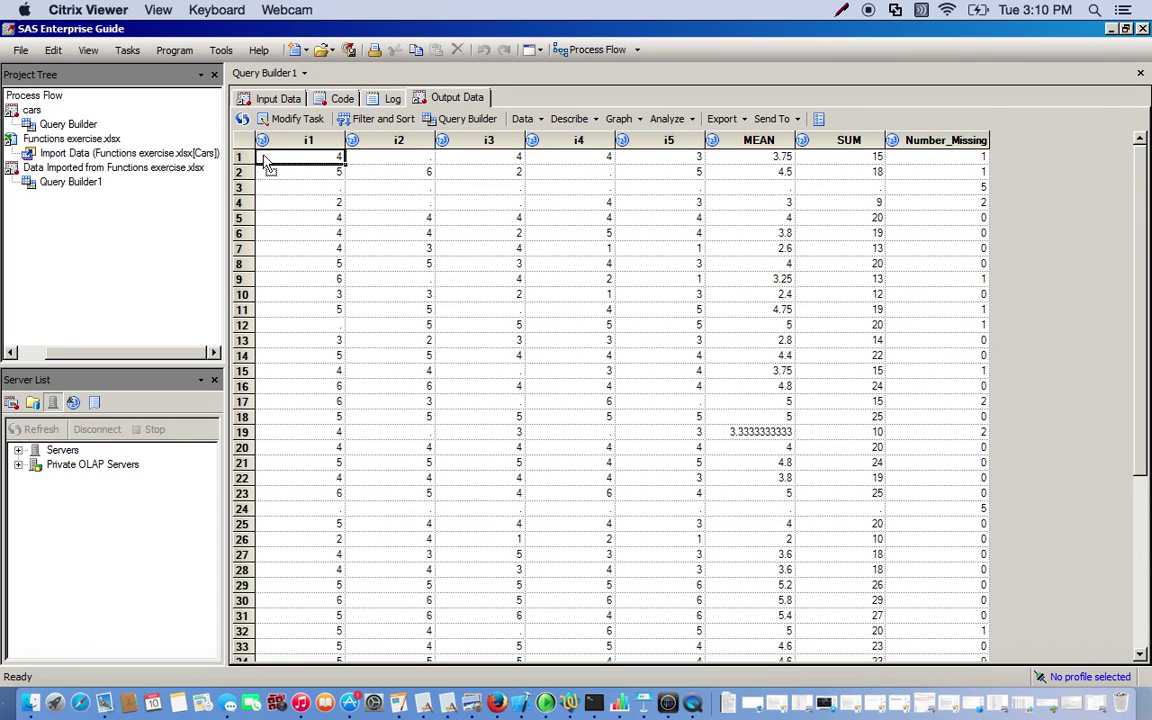
click(380, 160)
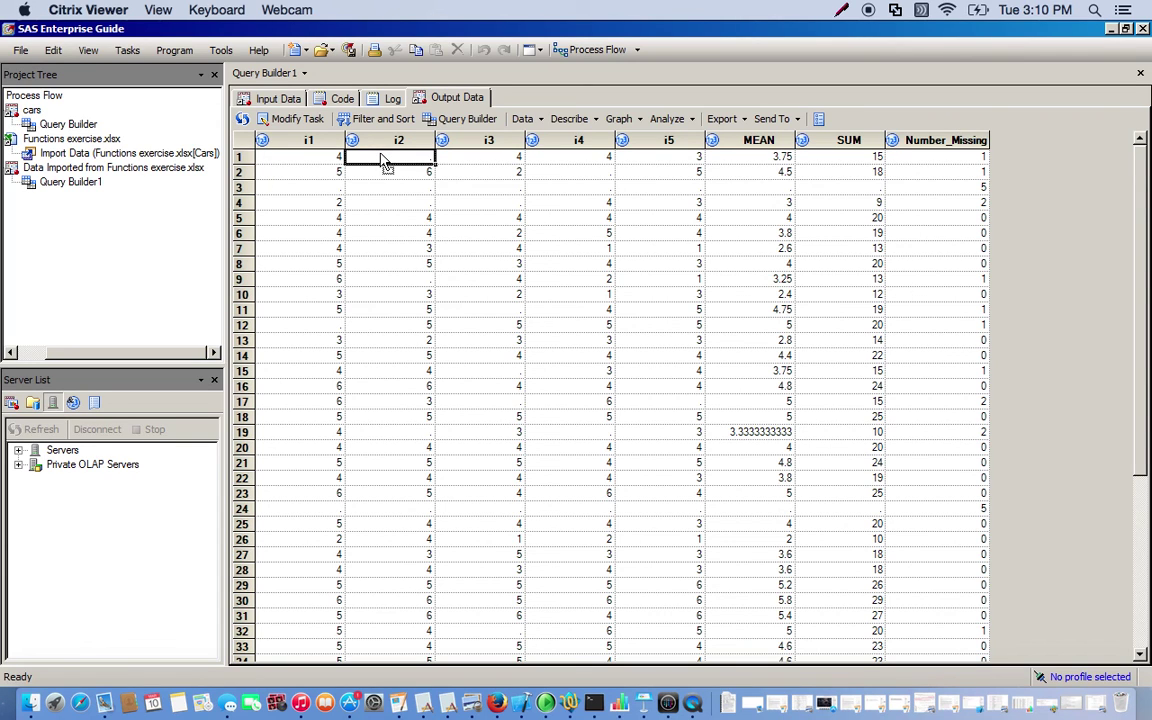
click(924, 189)
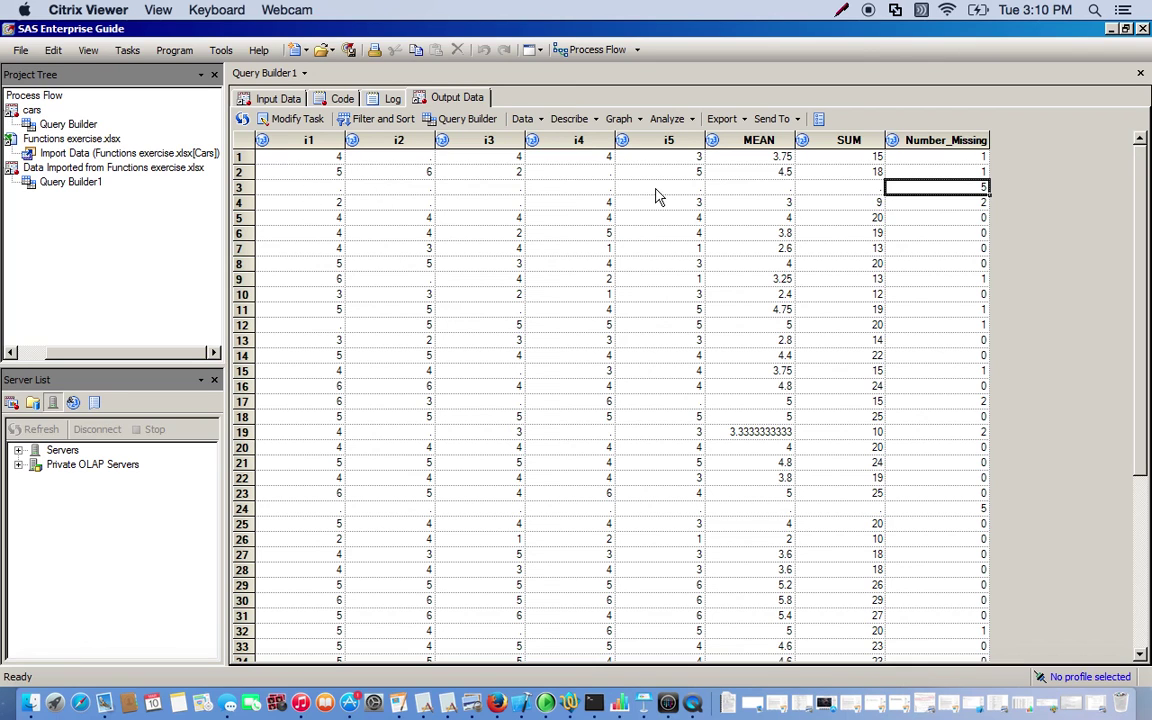
click(746, 189)
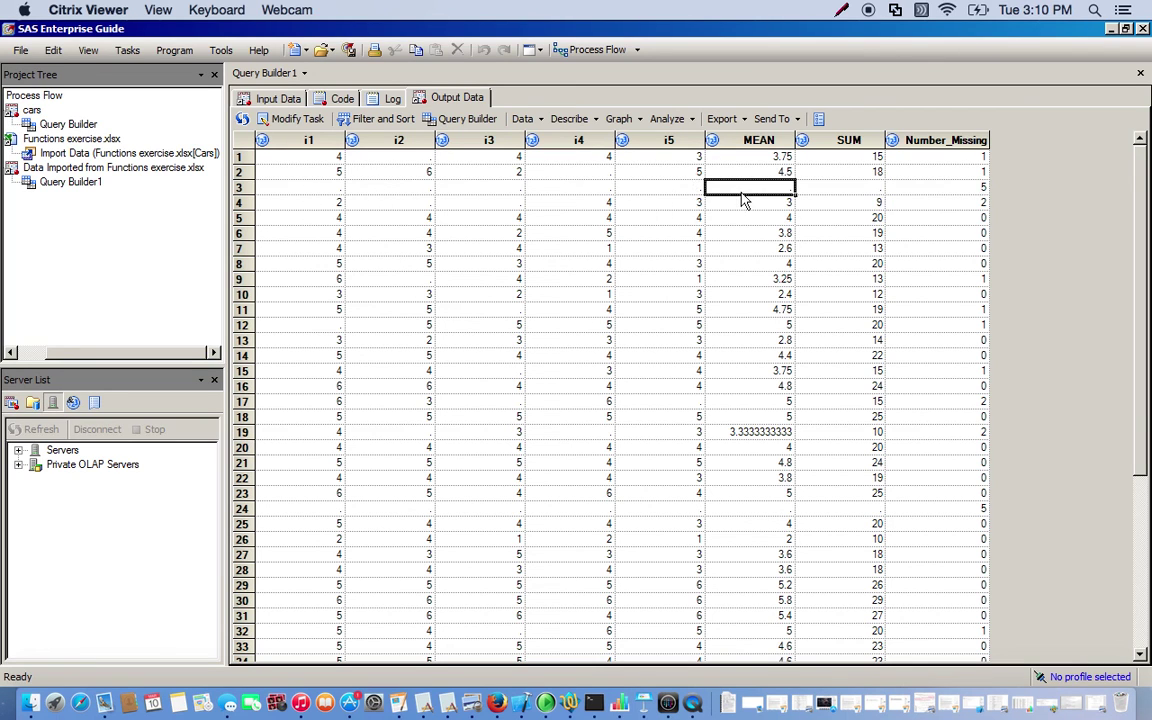
click(676, 399)
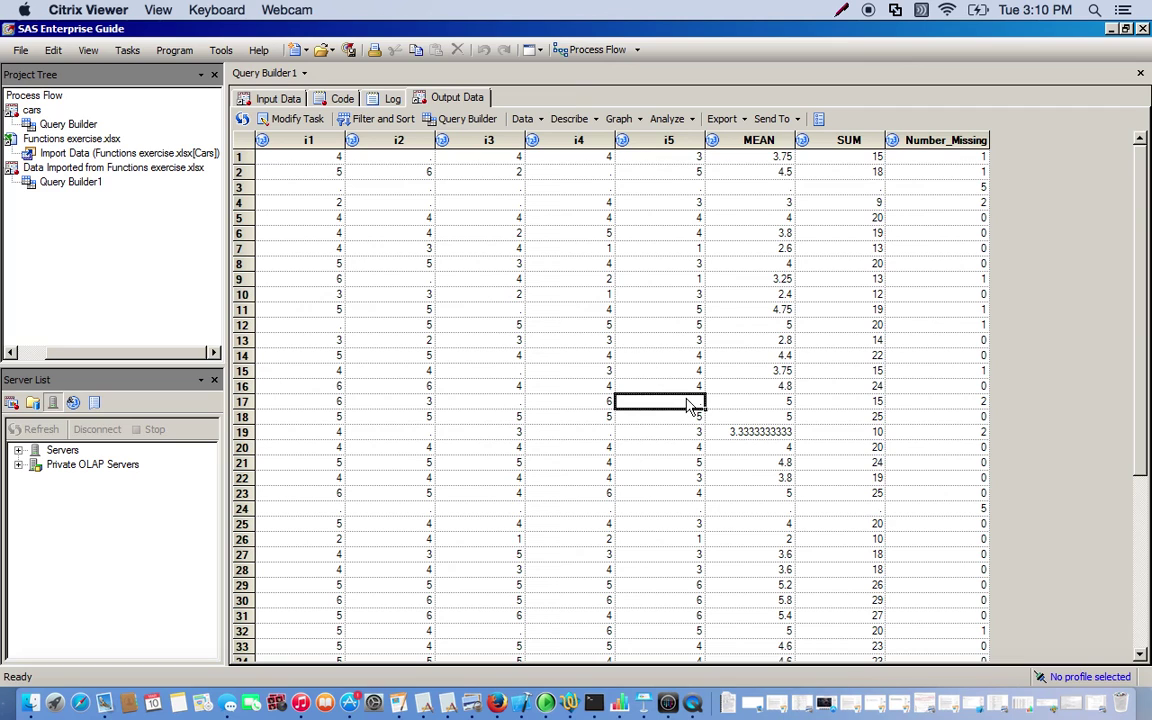